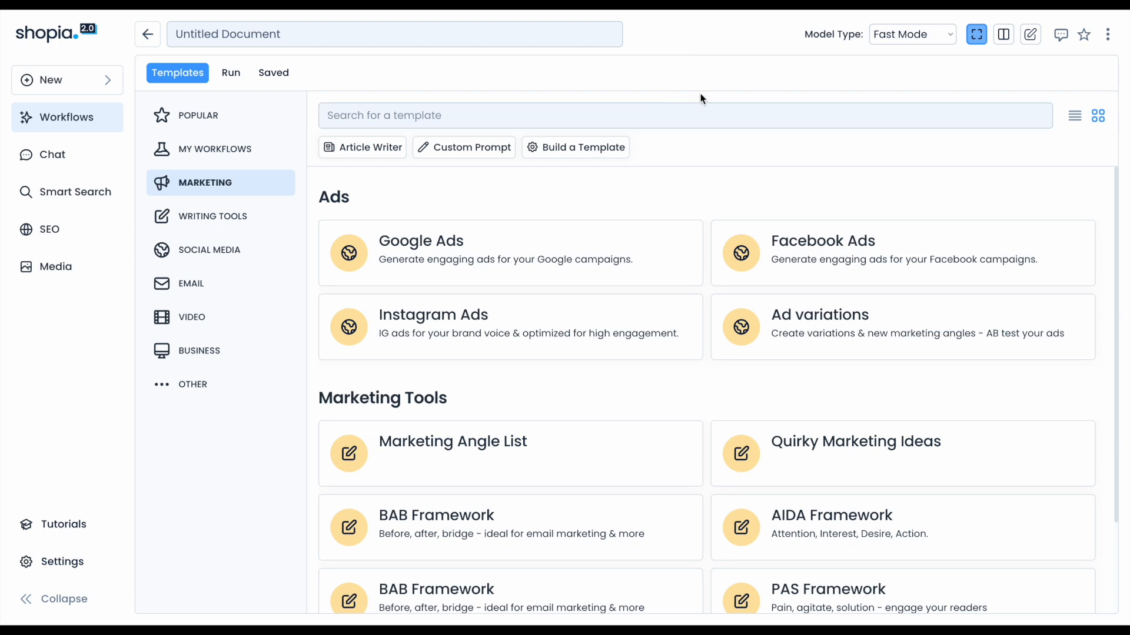
Start building a new workflow and add a web search step using Google as the data source.
left_click(610, 156)
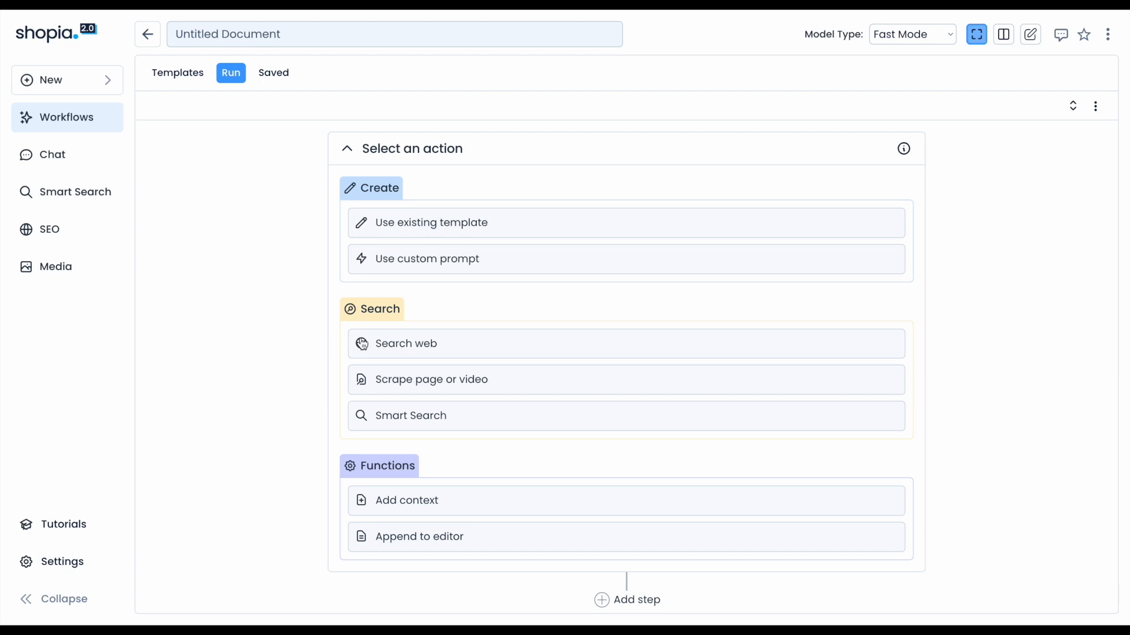
left_click(430, 356)
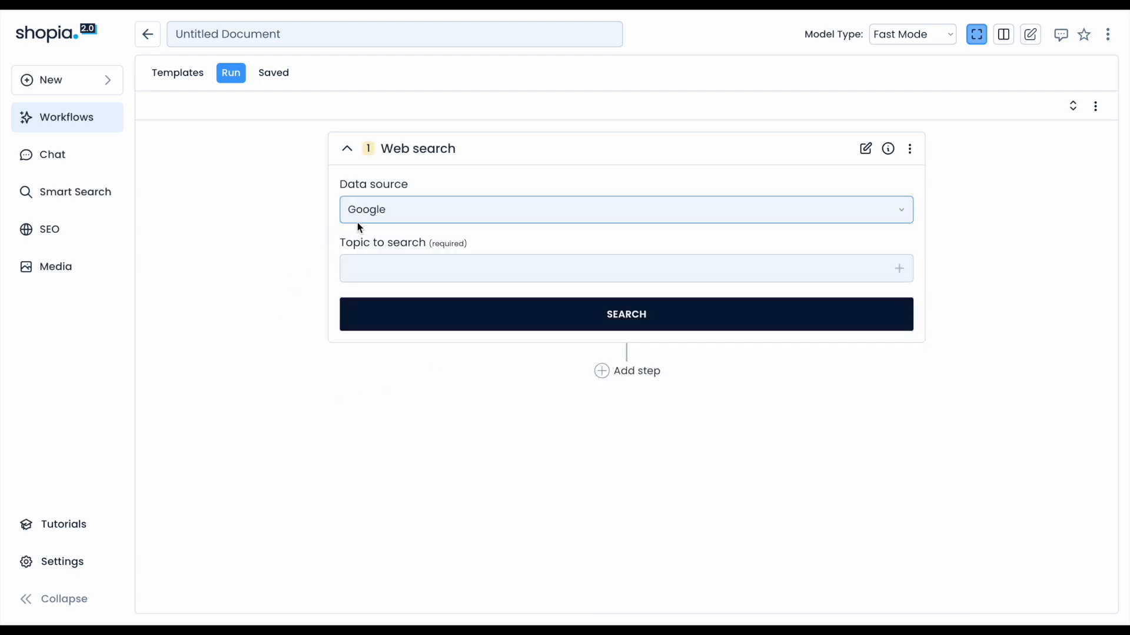
left_click(374, 215)
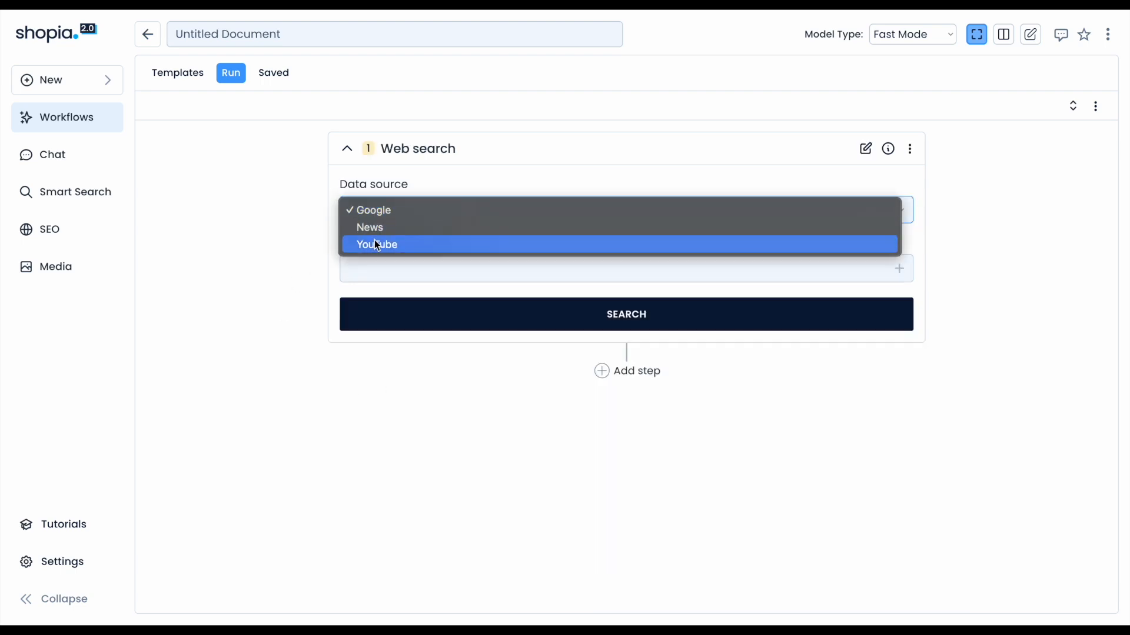
left_click(310, 238)
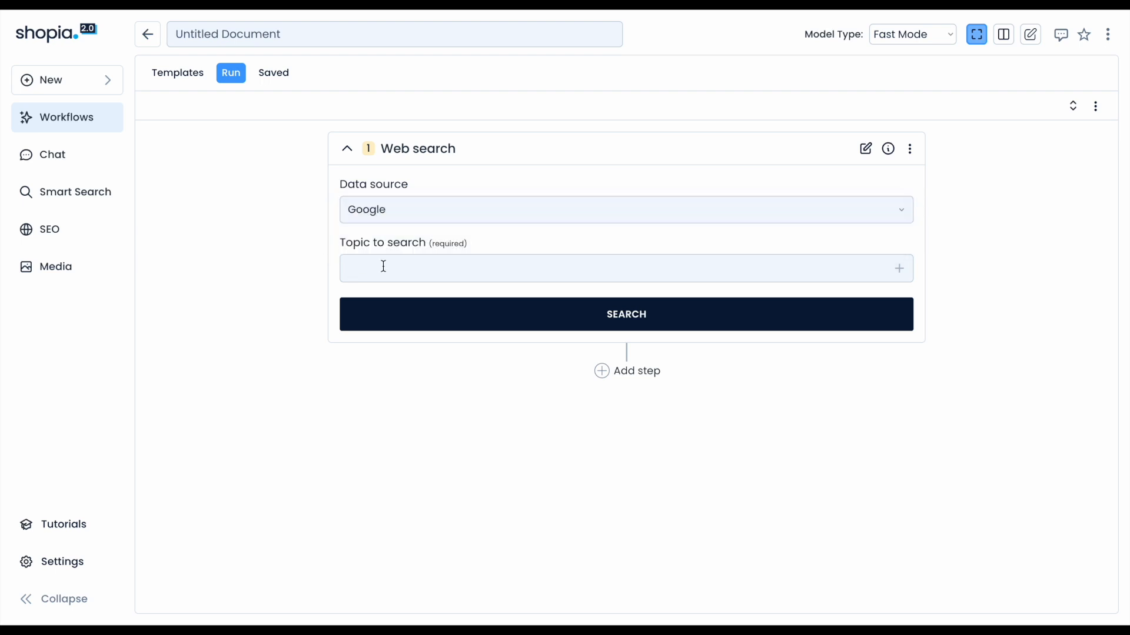
Search the web for "Best ChatGPT Alternatives".
type("Best ChatGPT Alternatives")
left_click(474, 311)
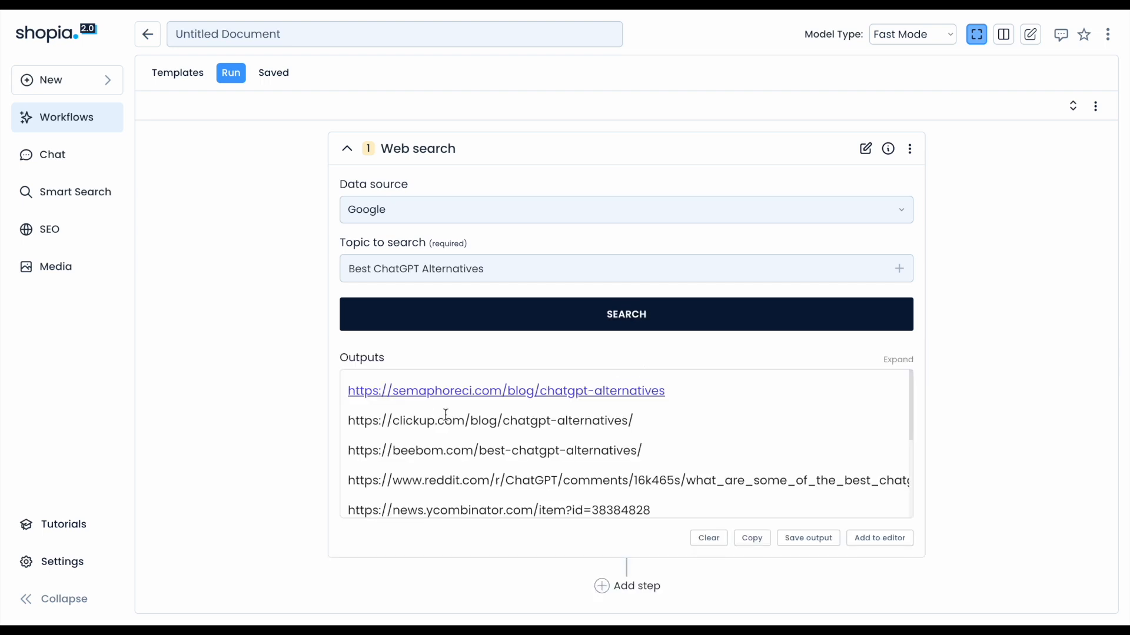
Open the web search step's settings and set it to return 30 results.
scroll(498, 458, "down", 5)
scroll(499, 459, "up", 5)
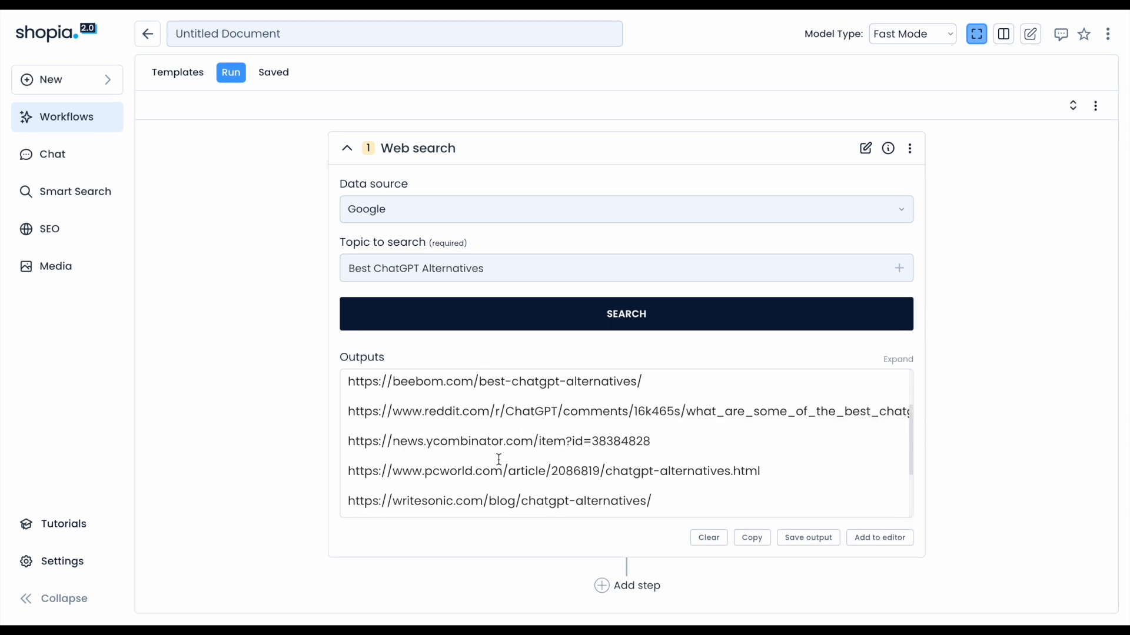
left_click(865, 149)
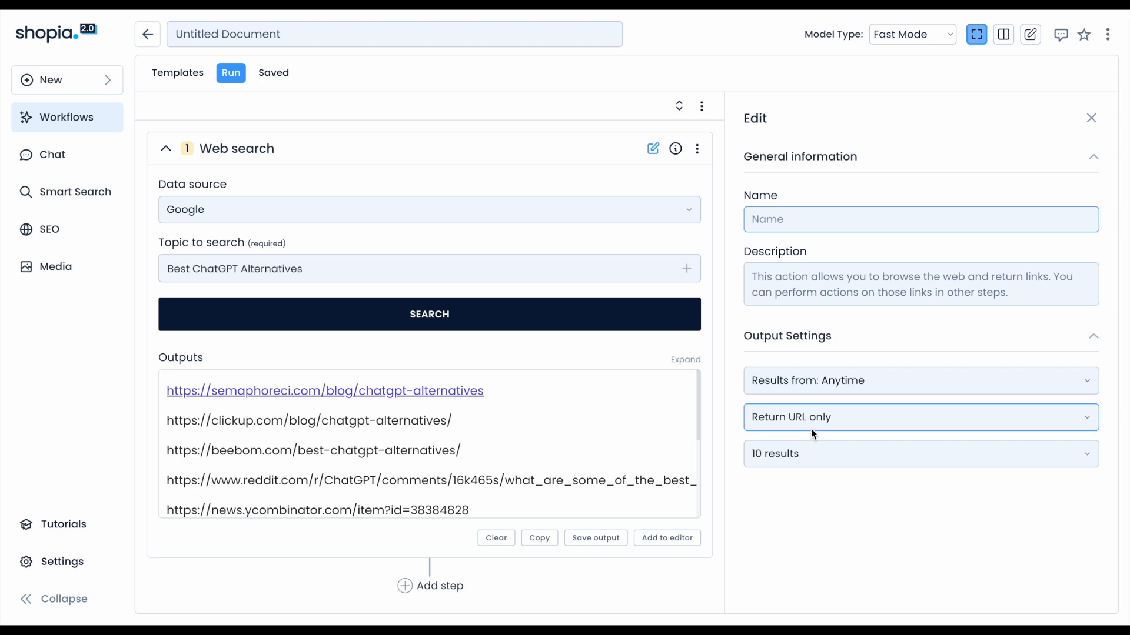
left_click(856, 422)
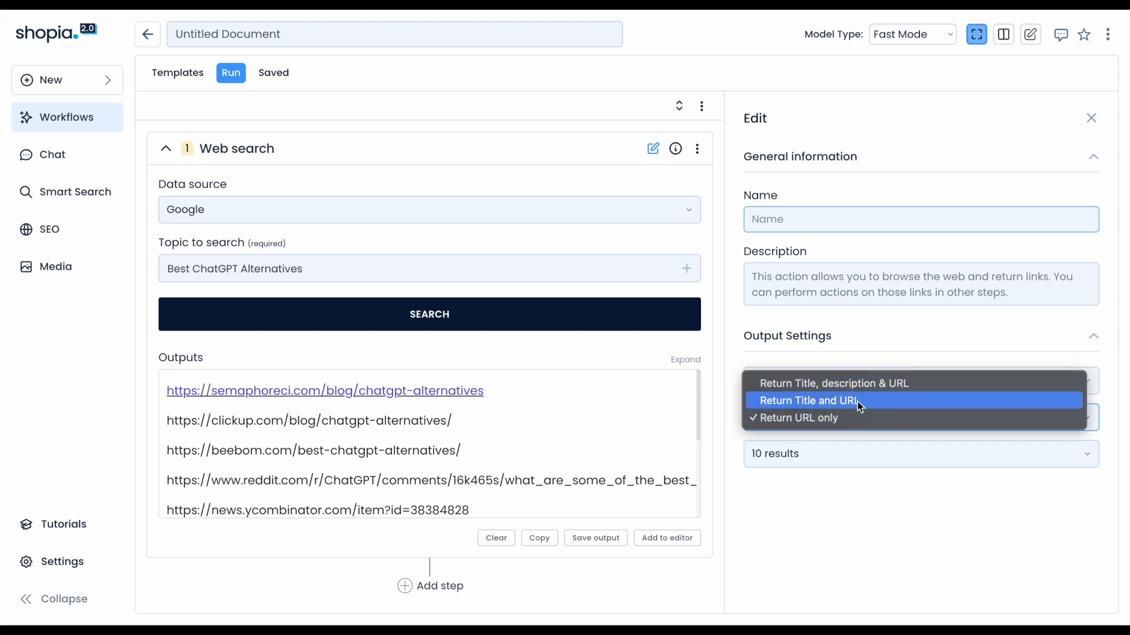
left_click(828, 492)
left_click(798, 463)
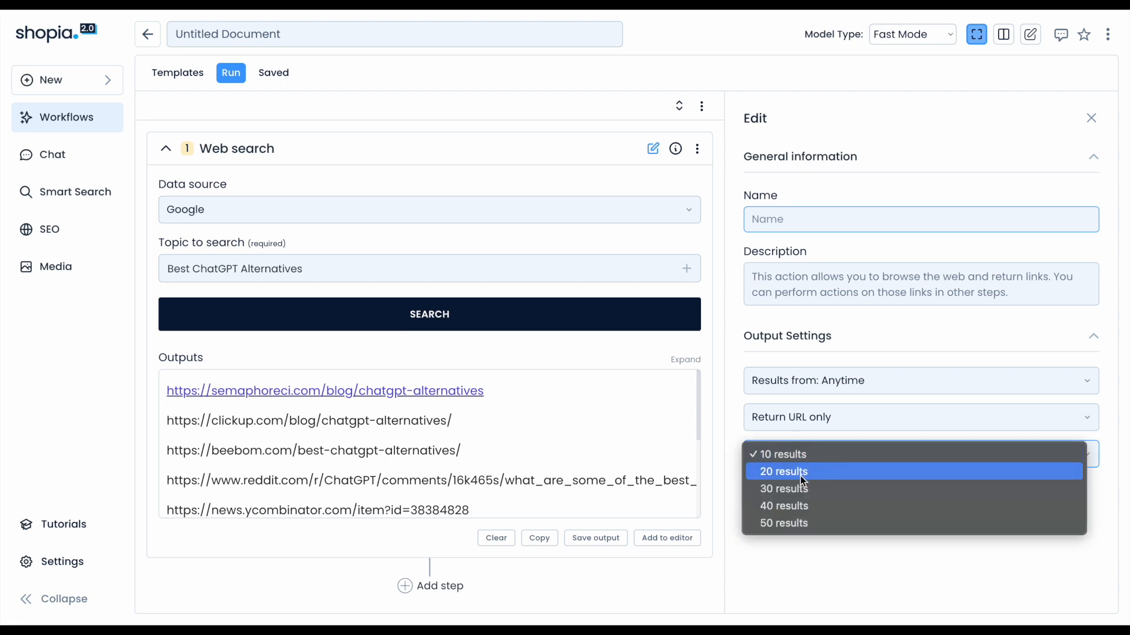
left_click(802, 489)
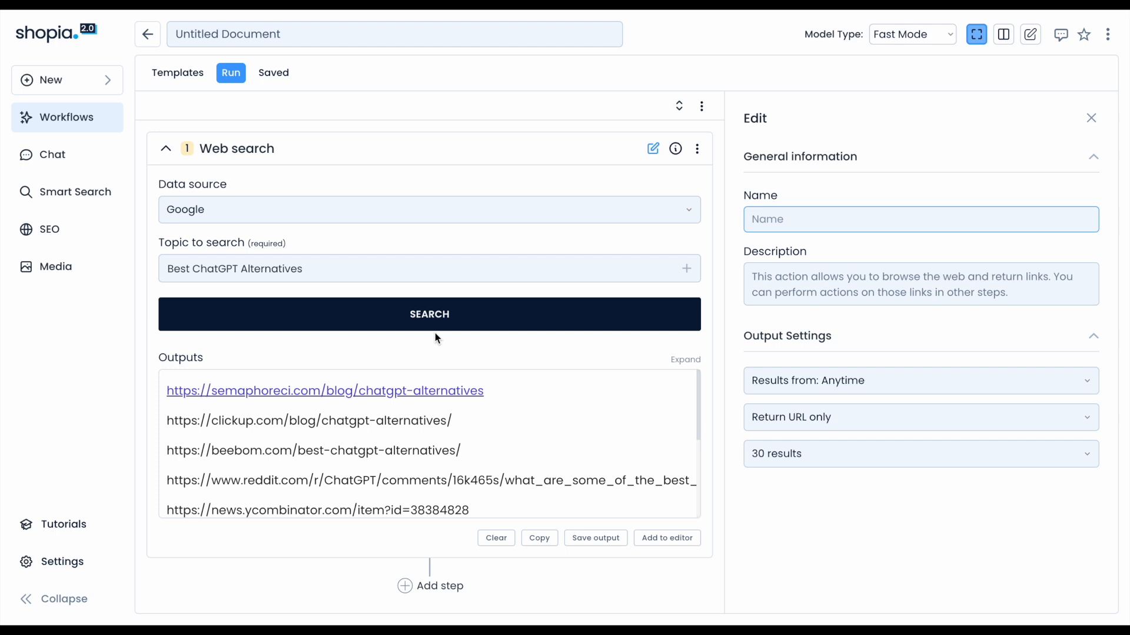
Run the web search again with the new result count.
scroll(423, 412, "down", 3)
scroll(423, 412, "down", 1)
scroll(423, 400, "up", 4)
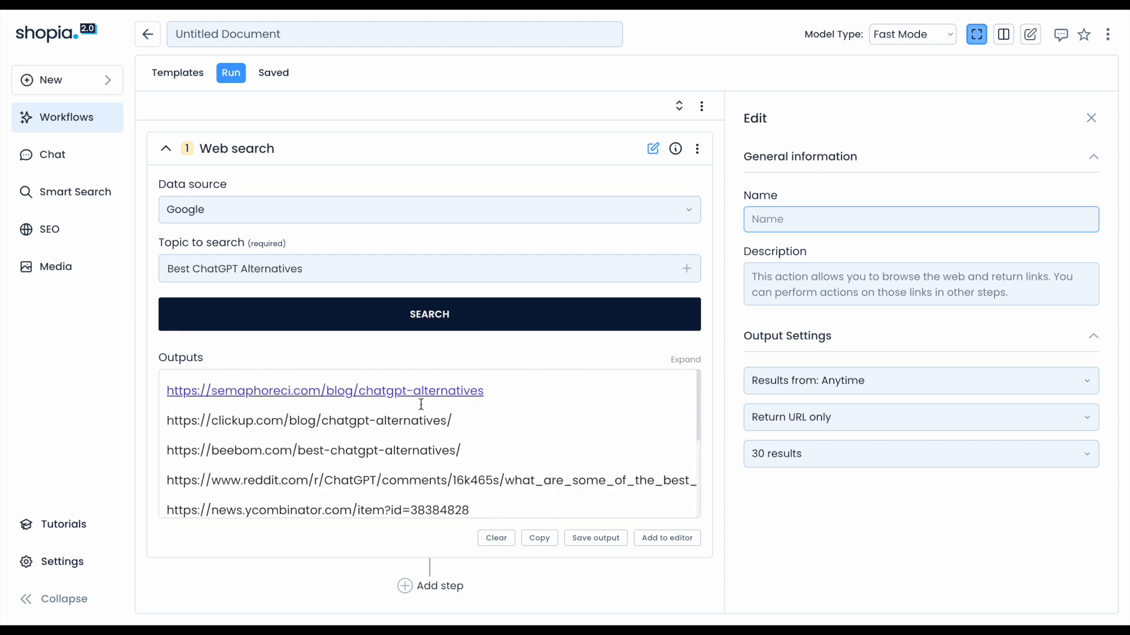
left_click(445, 328)
Scroll through the list of returned URLs in the outputs.
scroll(652, 414, "down", 1)
scroll(652, 414, "down", 8)
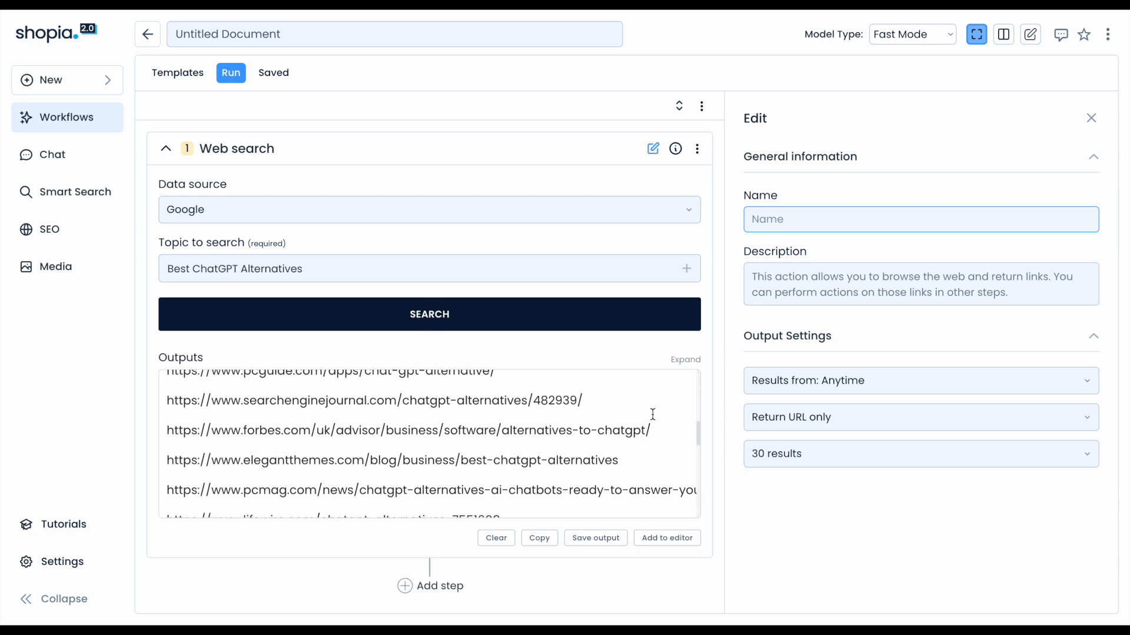
scroll(453, 466, "down", 2)
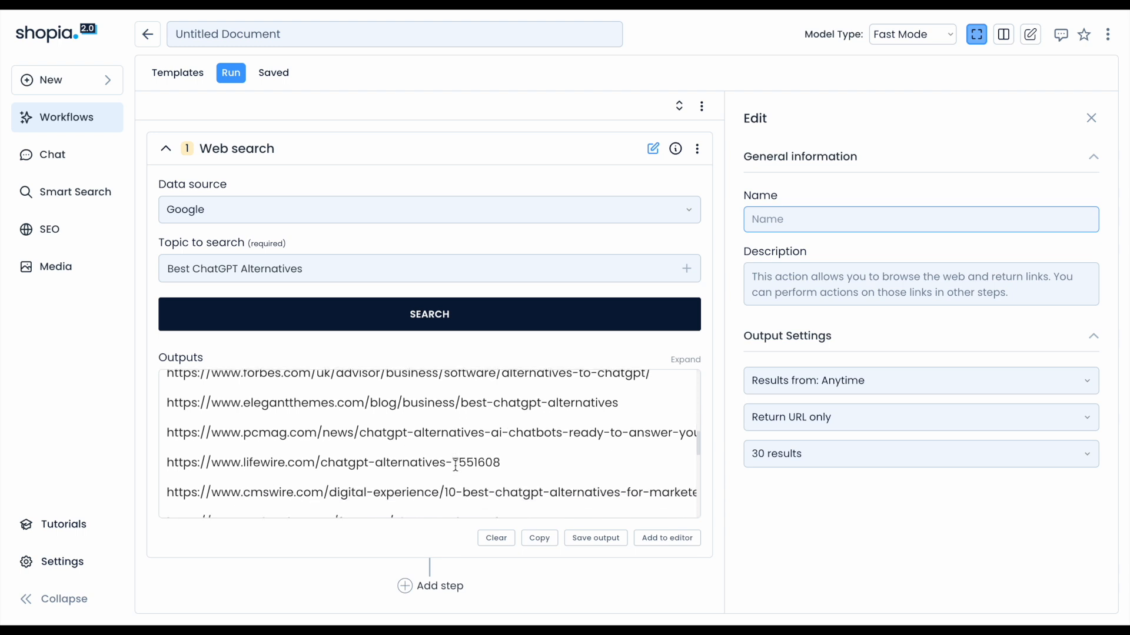
scroll(338, 469, "down", 3)
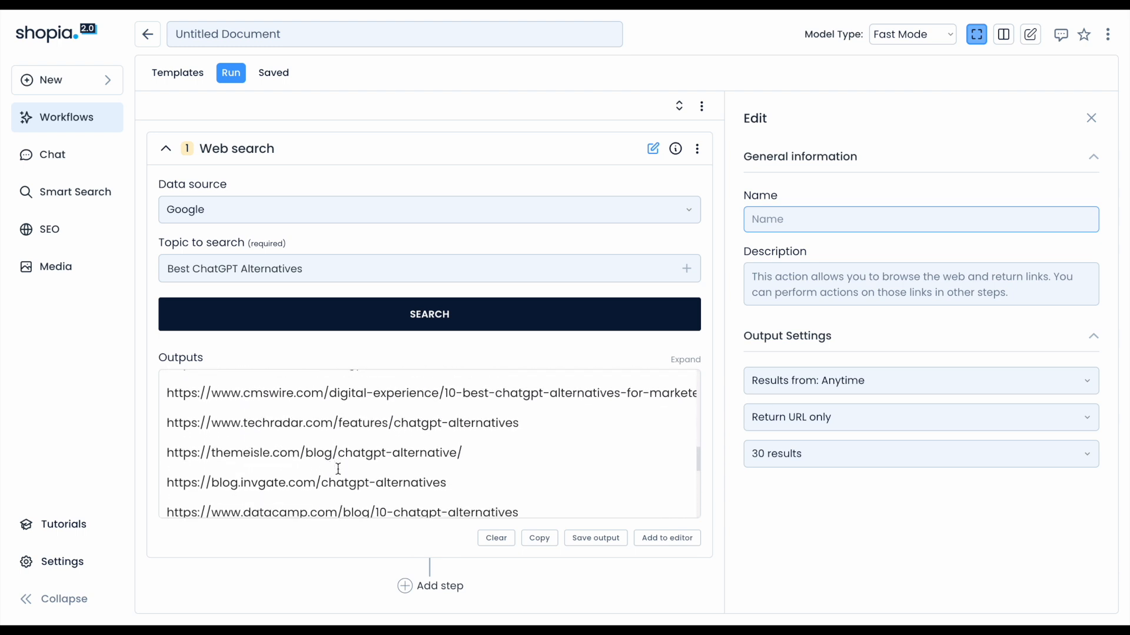
scroll(338, 469, "down", 4)
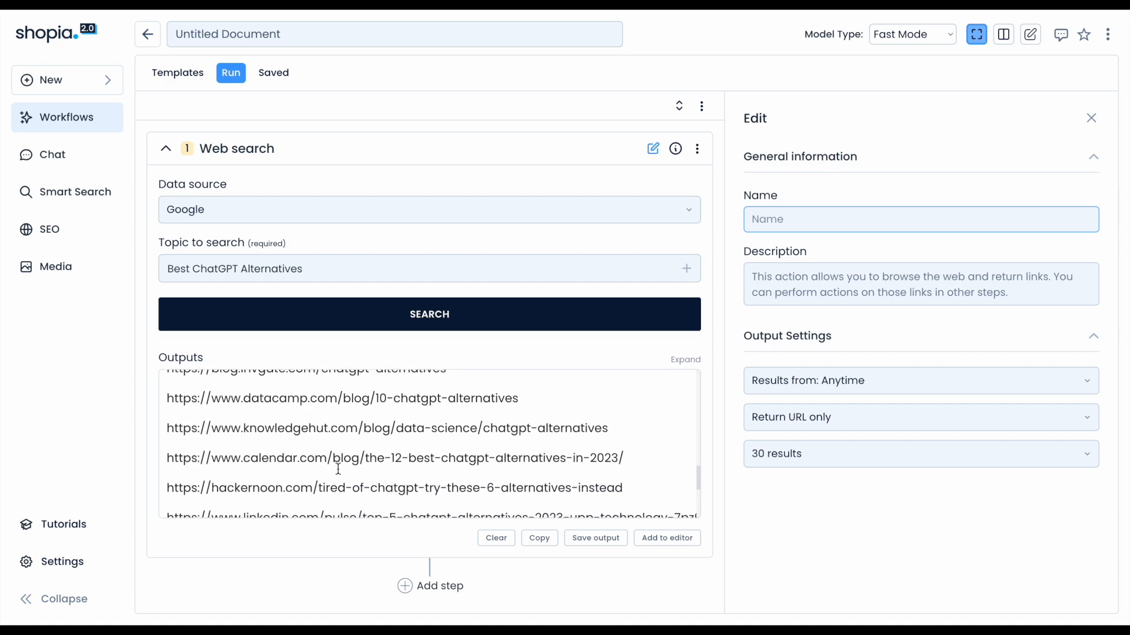
scroll(339, 469, "up", 10)
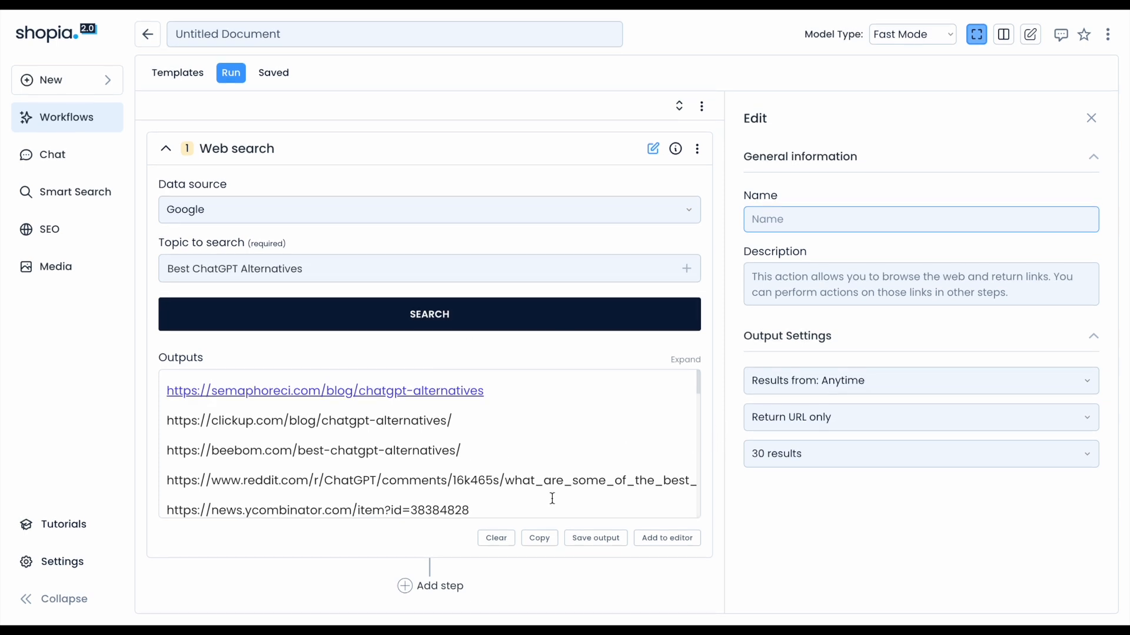
Save the workflow as a template named "Competitor Research".
left_click(446, 591)
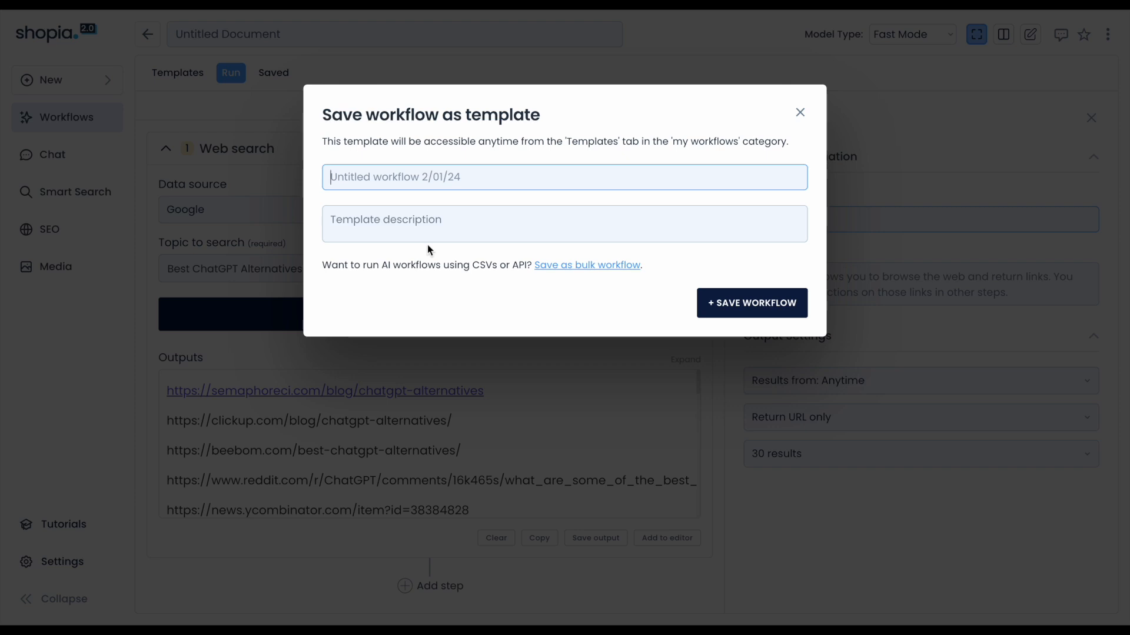
left_click(415, 189)
type("Competito")
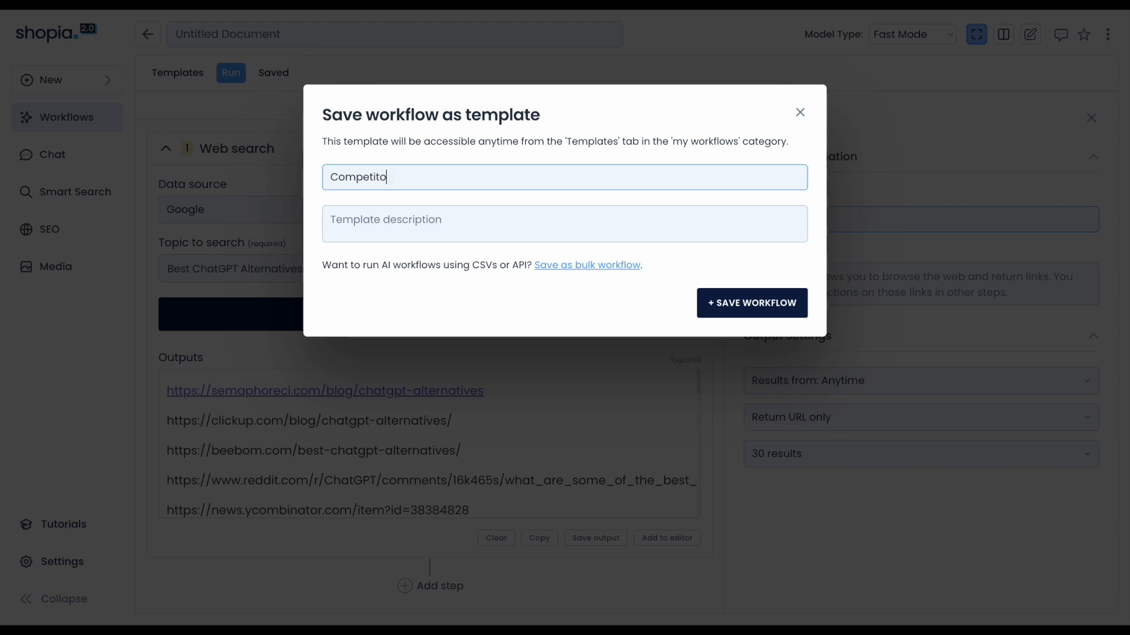
type("r Research")
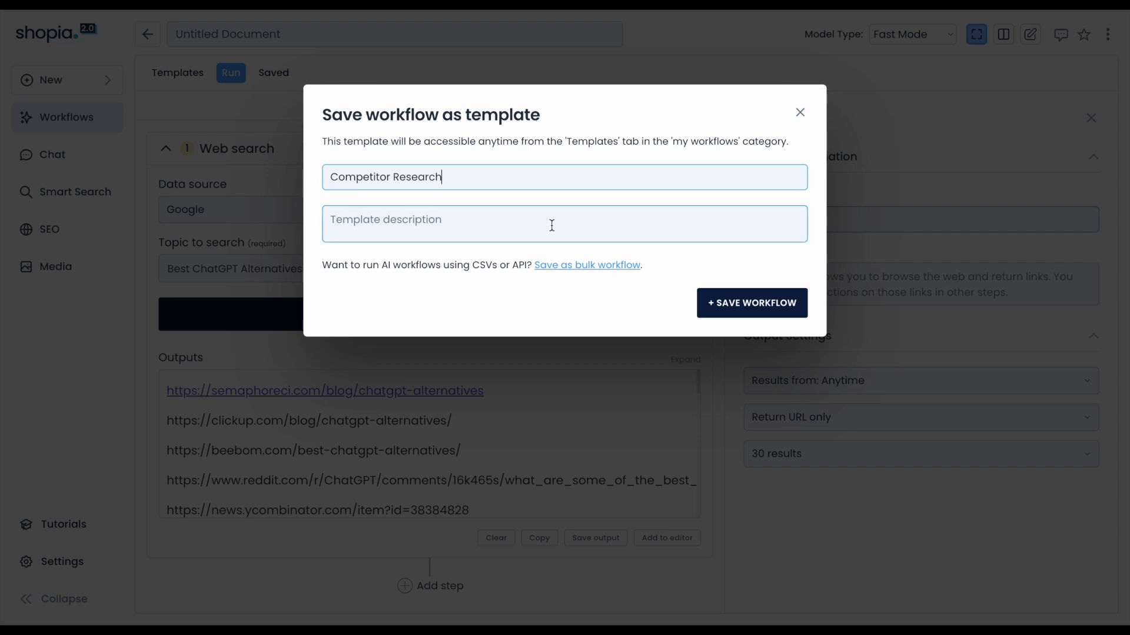
left_click(759, 304)
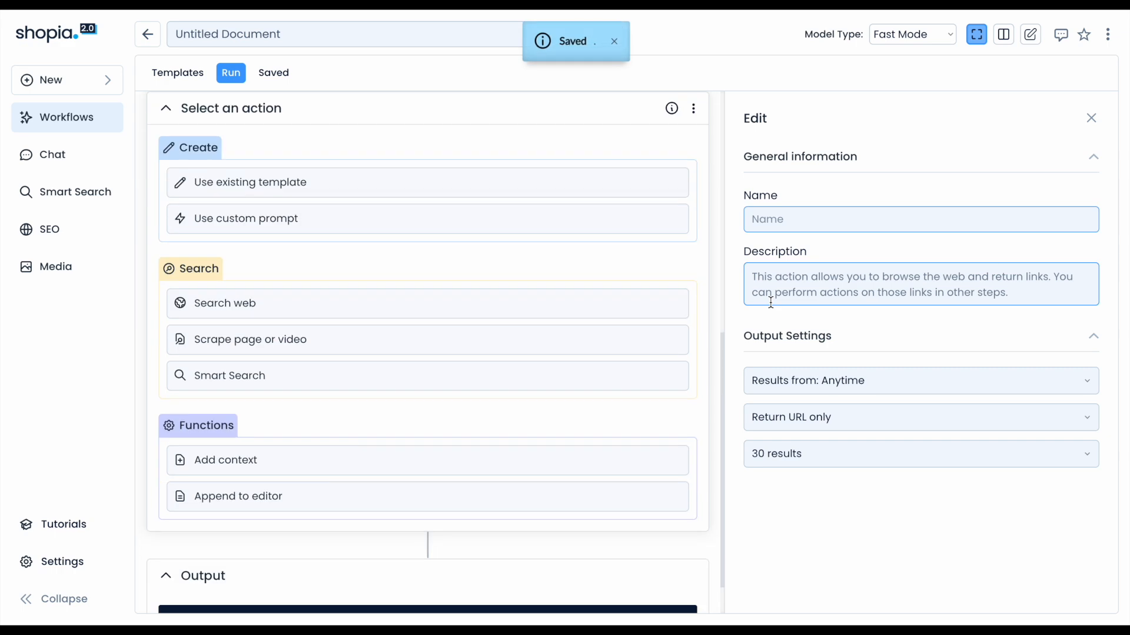
Add a Scrape page or video step after the web search.
scroll(618, 316, "up", 4)
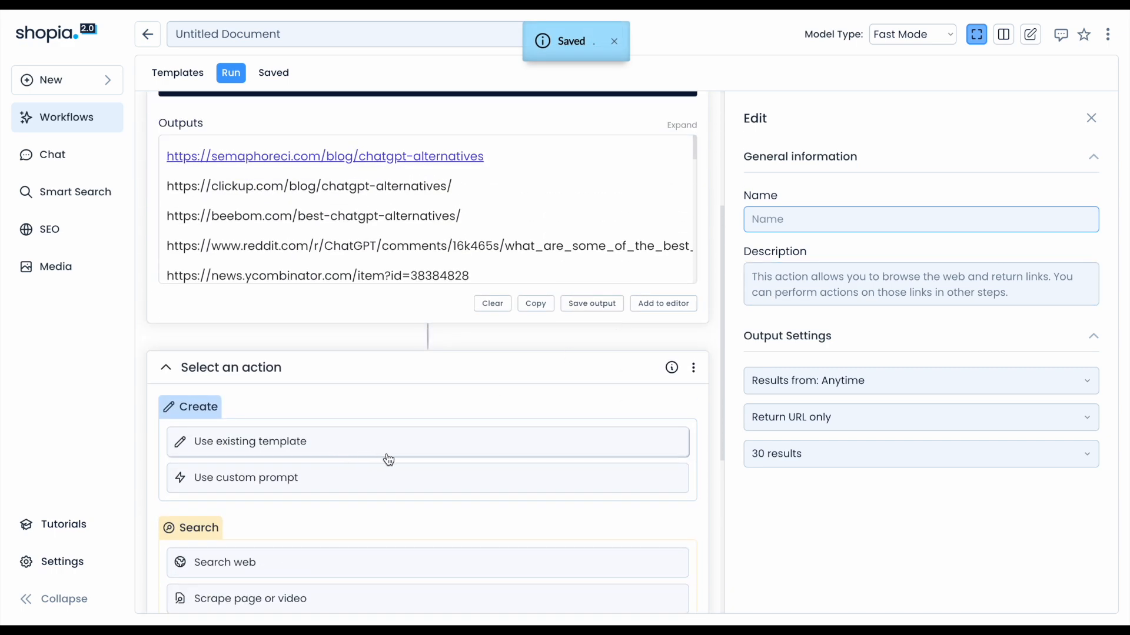
scroll(383, 456, "down", 1)
scroll(387, 454, "down", 2)
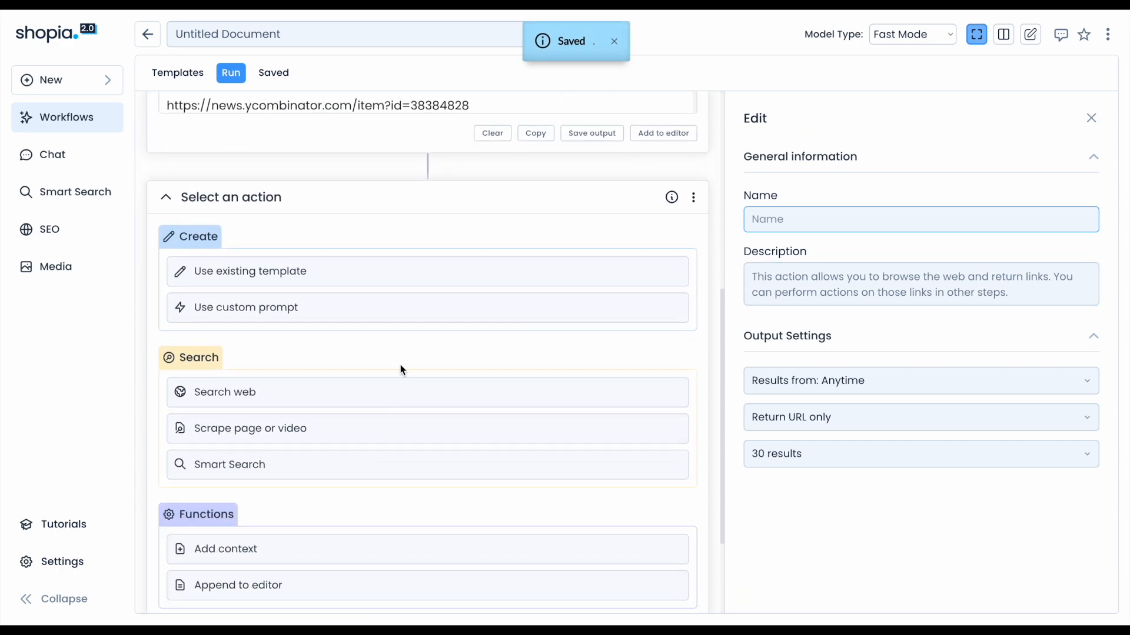
scroll(402, 370, "up", 4)
scroll(378, 383, "down", 4)
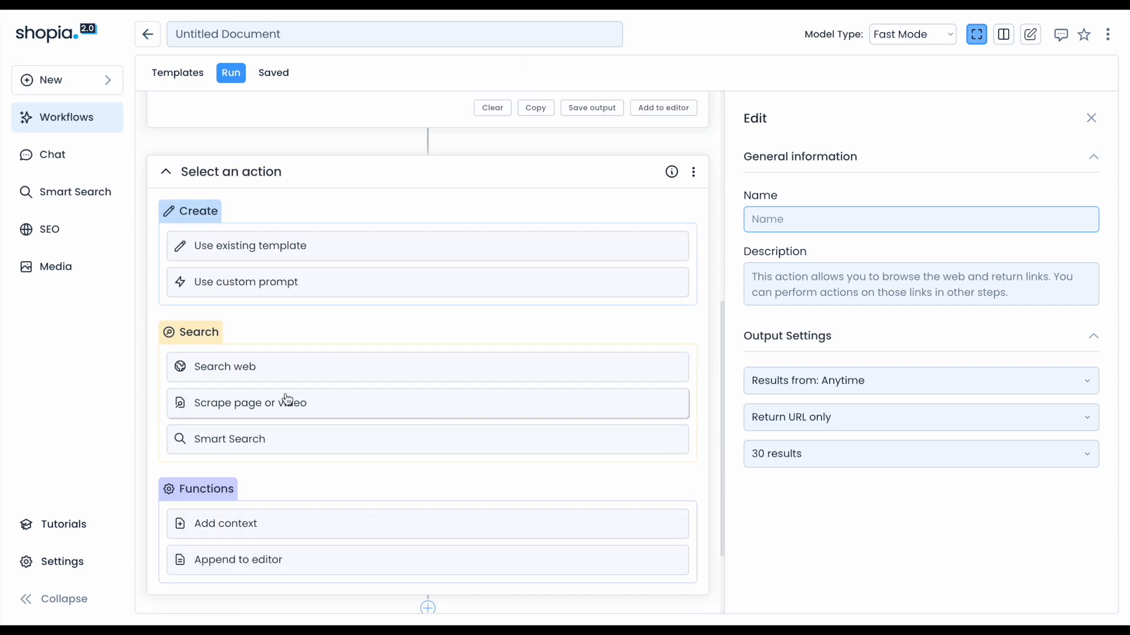
left_click(324, 409)
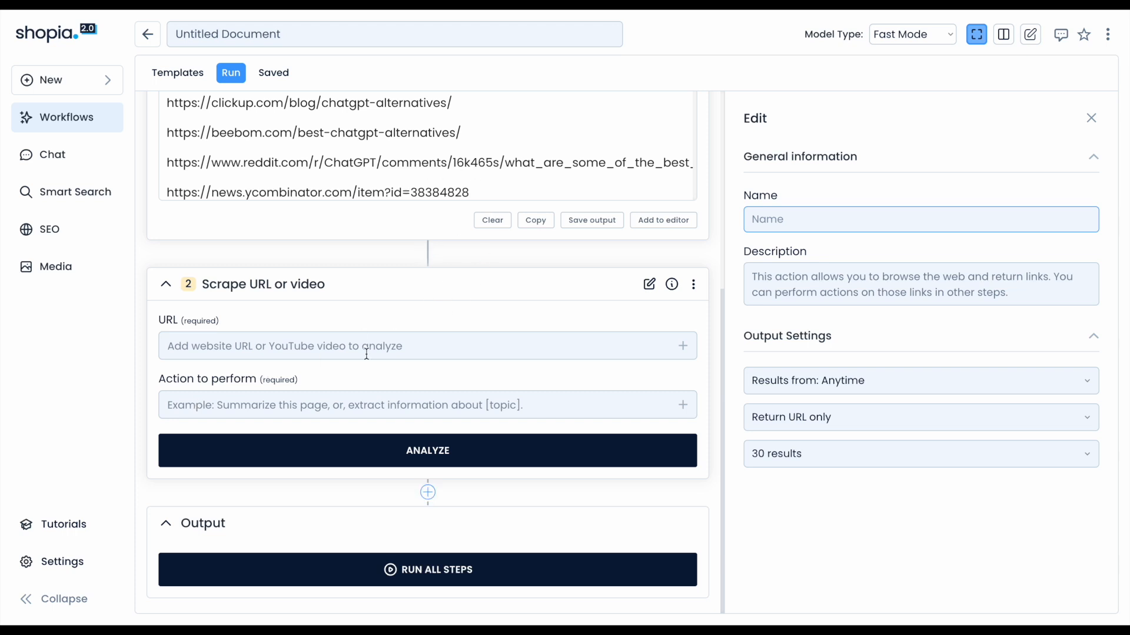
Reference the first step's output in the scrape step's URL field by entering [step_1.
left_click(681, 347)
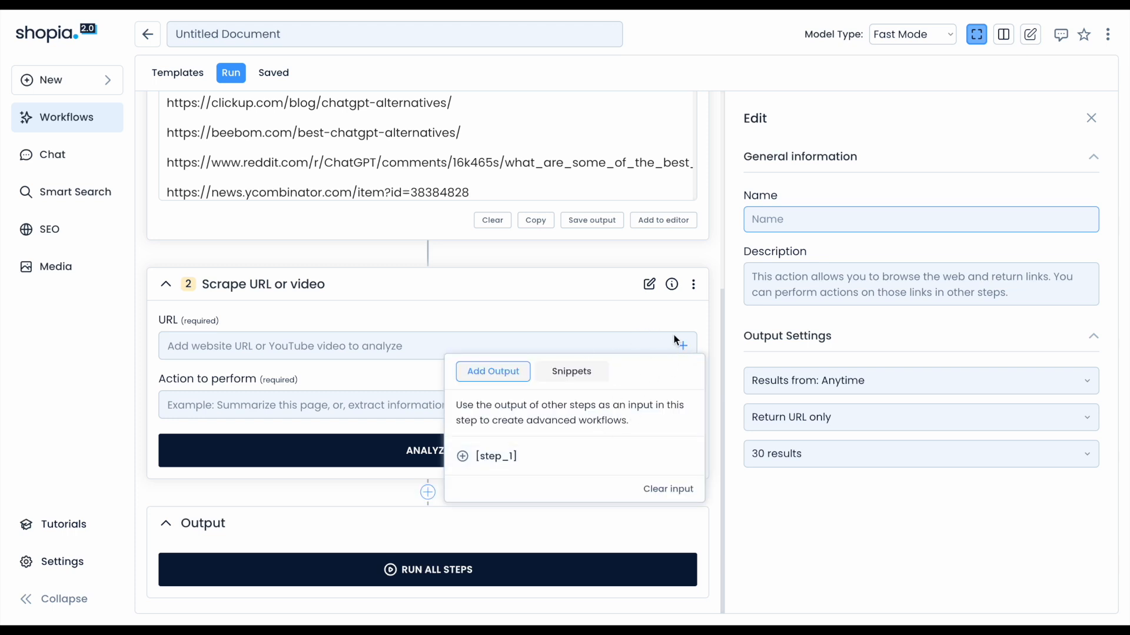
left_click(684, 346)
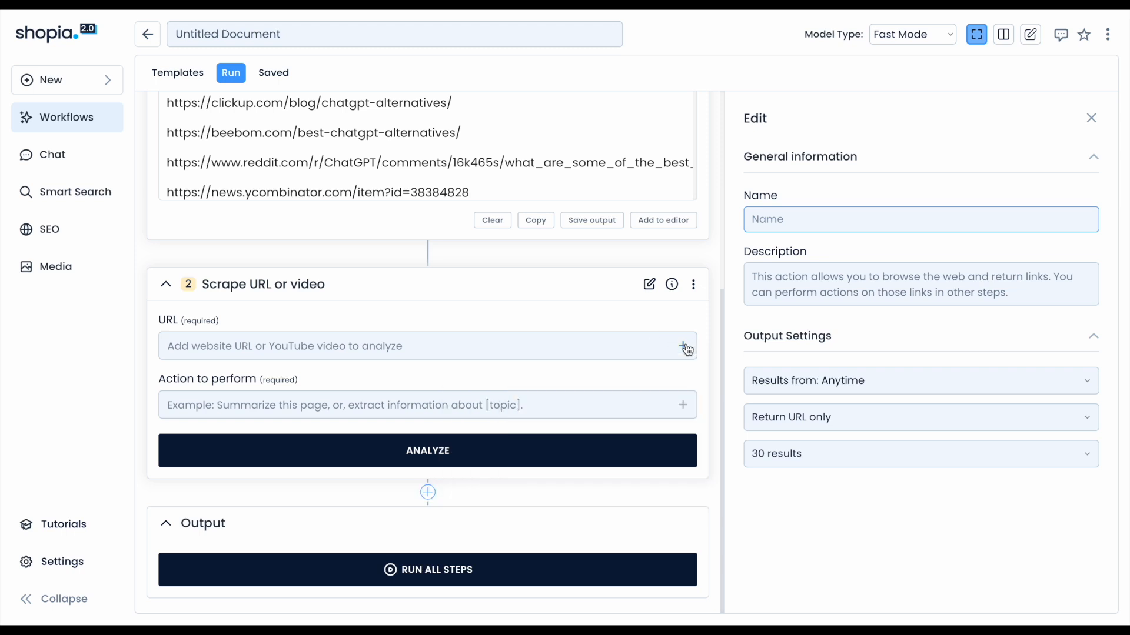
type("[")
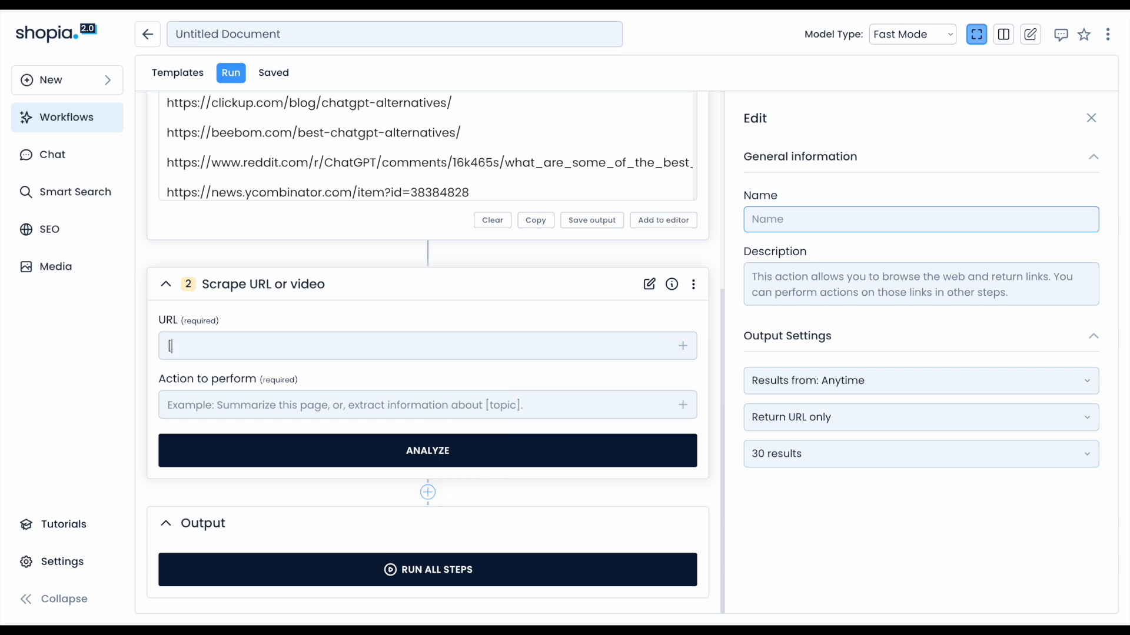
scroll(407, 318, "up", 3)
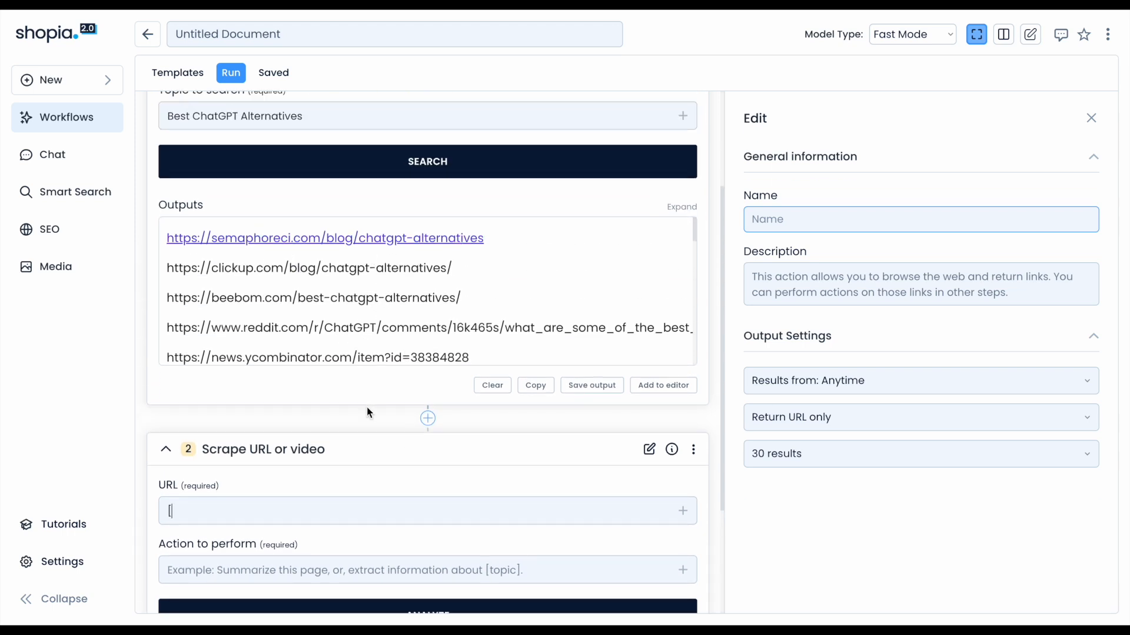
scroll(366, 412, "down", 1)
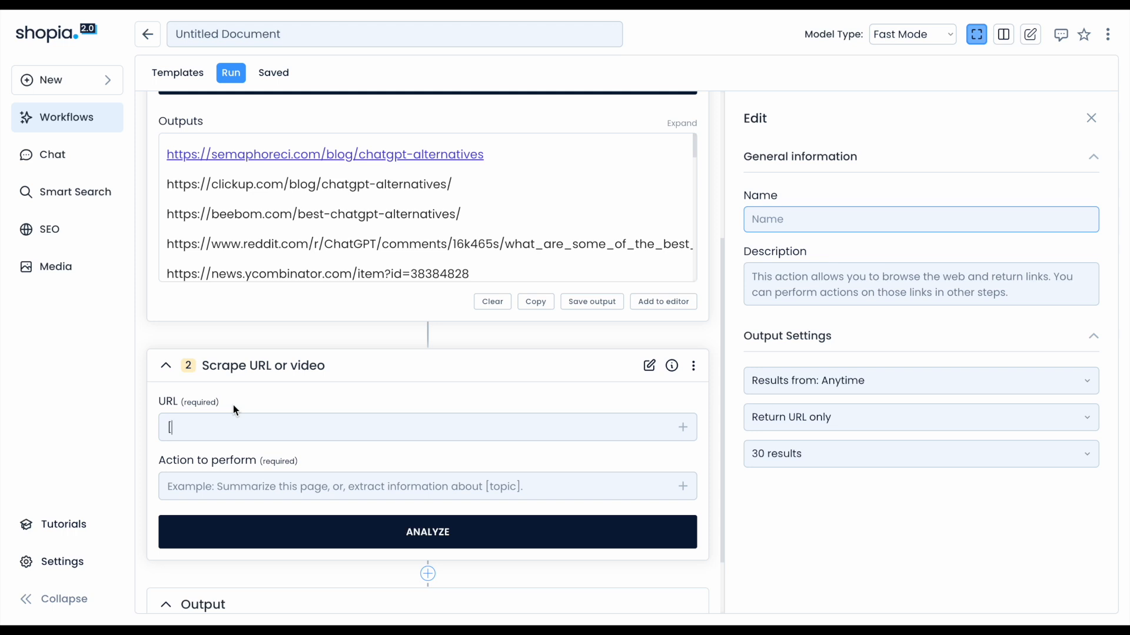
type("ste_")
type("1")
type("p")
type("_1")
left_click(170, 428)
scroll(345, 274, "up", 2)
scroll(215, 157, "up", 2)
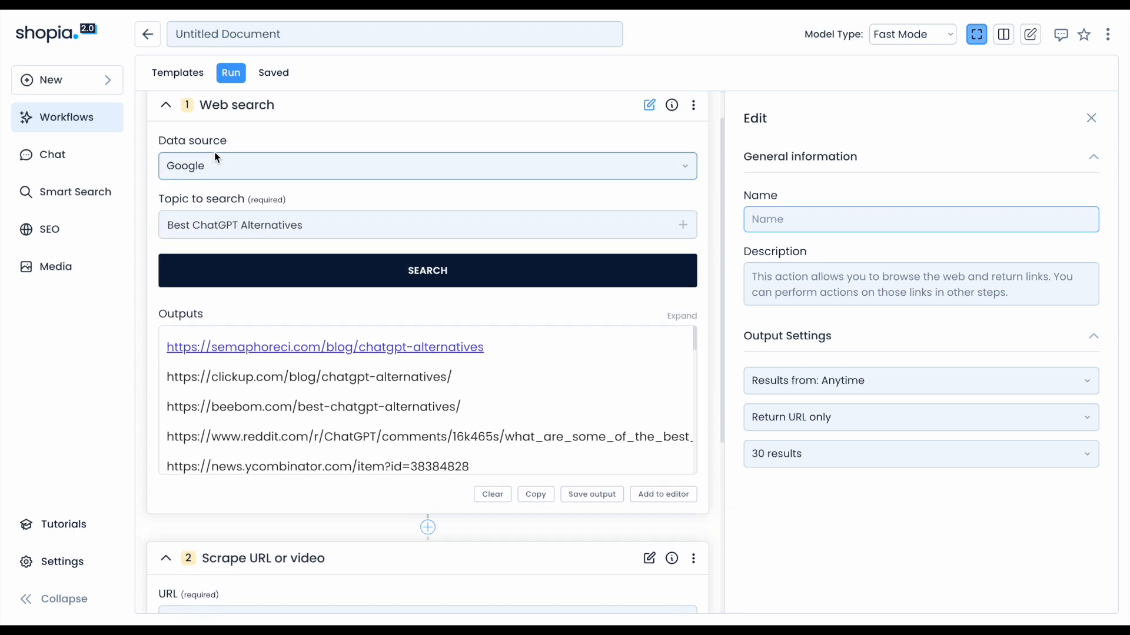
scroll(204, 159, "down", 3)
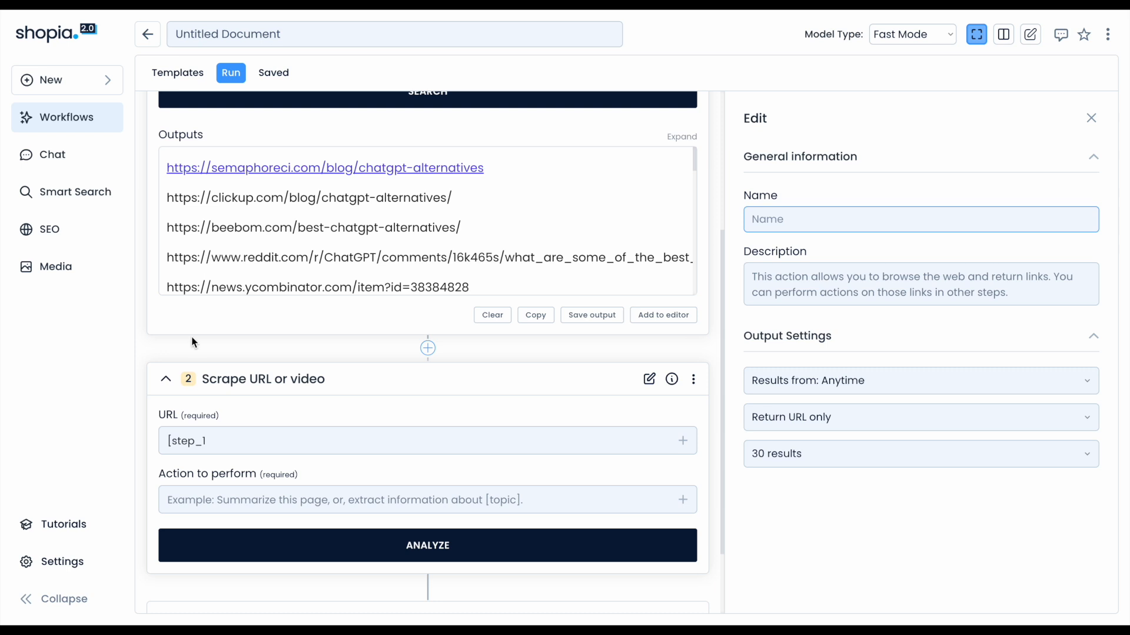
Complete the URL reference as [step_1, splitby_line, 1-10] to scrape the first ten results.
type(",")
type("splitby_")
type("line")
type(", 1-10]")
Write the action prompt: the page comes from the query "Best ChatGPT Alternatives", asking to summarise the best alternatives.
left_click(331, 501)
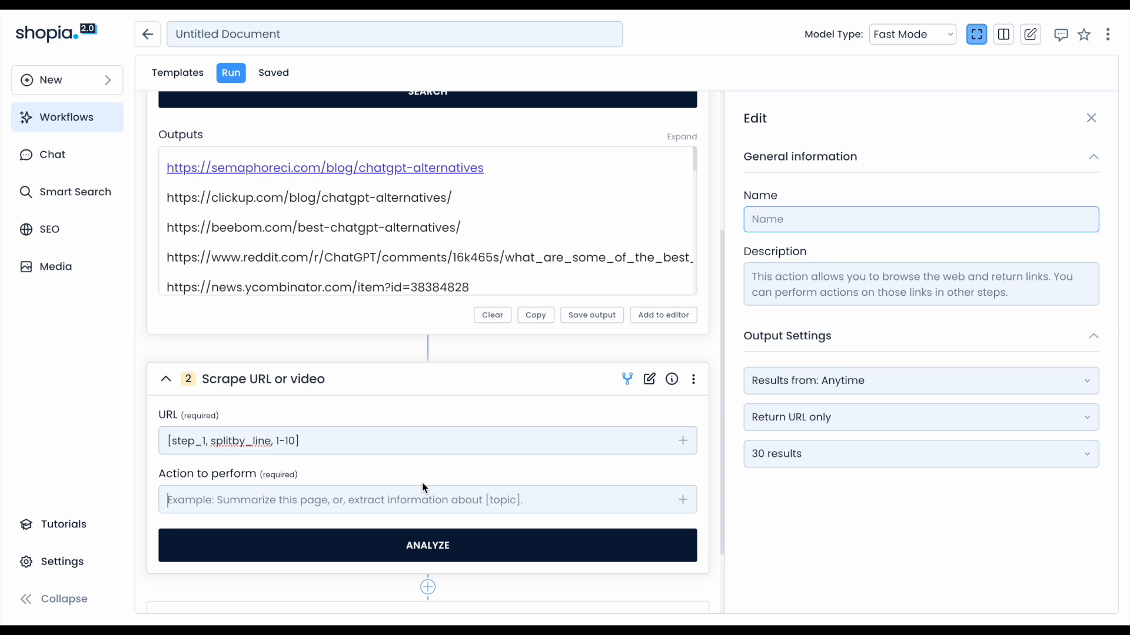
type("The following is a result from")
key("BackSpace")
key("BackSpace")
key("BackSpace")
key("BackSpace")
key("BackSpace")
key("BackSpace")
key("BackSpace")
key("BackSpace")
key("BackSpace")
key("BackSpace")
key("BackSpace")
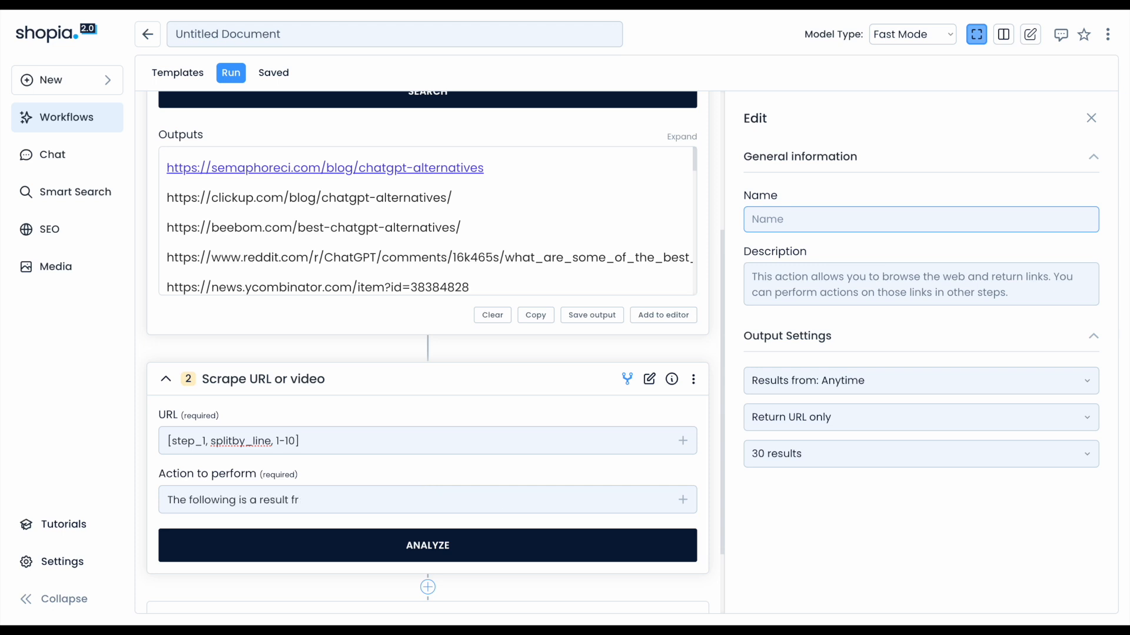
type("google")
key("BackSpace")
key("BackSpace")
key("BackSpace")
key("BackSpace")
key("BackSpace")
key("BackSpace")
key("BackSpace")
type("page from the query ")
type("\"Best ChatGPT Alternatives")
type("\", Summarise and list the best alternatives in th")
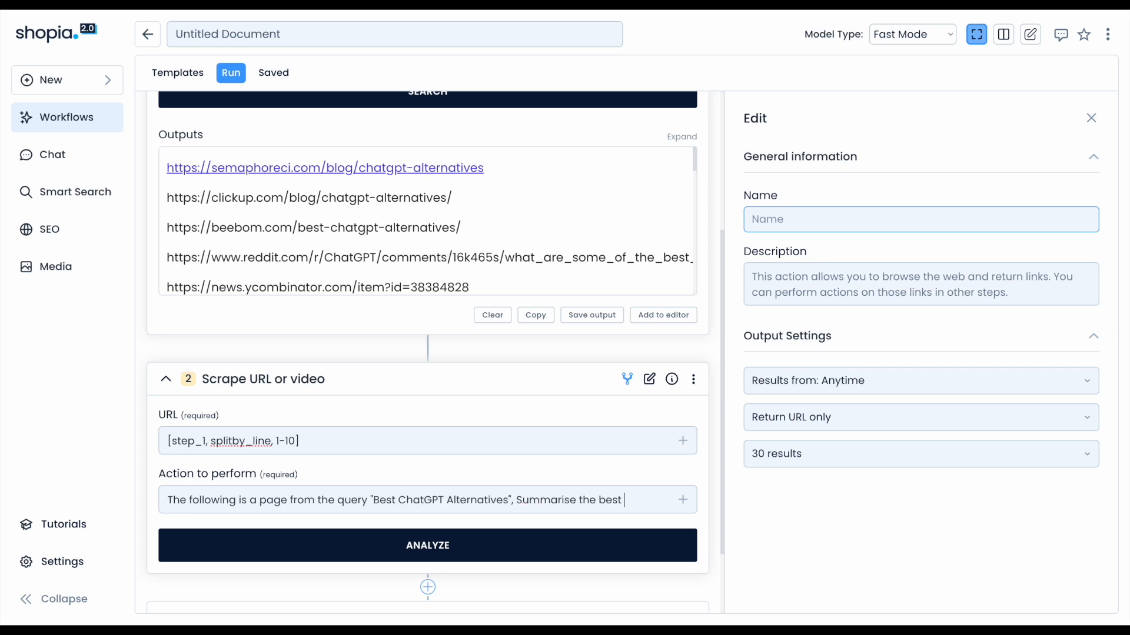
type("is page")
Finish the prompt to read "Summarise and list the best alternatives in this page.".
left_click(578, 500)
type("and list")
left_click(450, 520)
type(".")
scroll(435, 520, "down", 1)
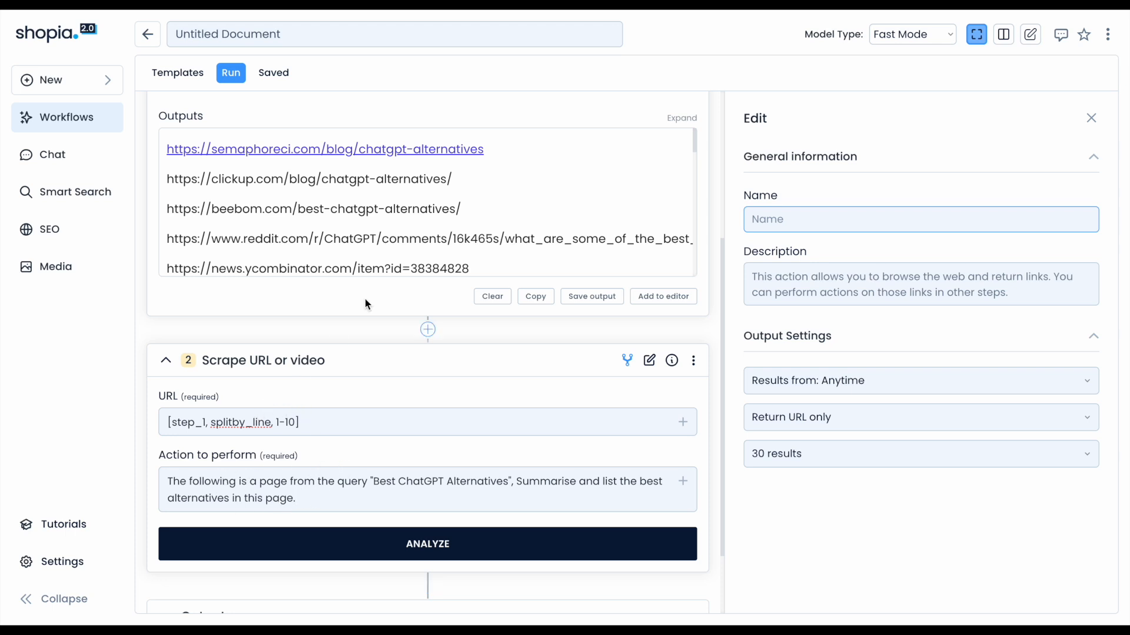
Run the analysis of the scrape step on the first ten search results.
scroll(396, 245, "down", 2)
scroll(396, 244, "up", 2)
scroll(341, 421, "down", 1)
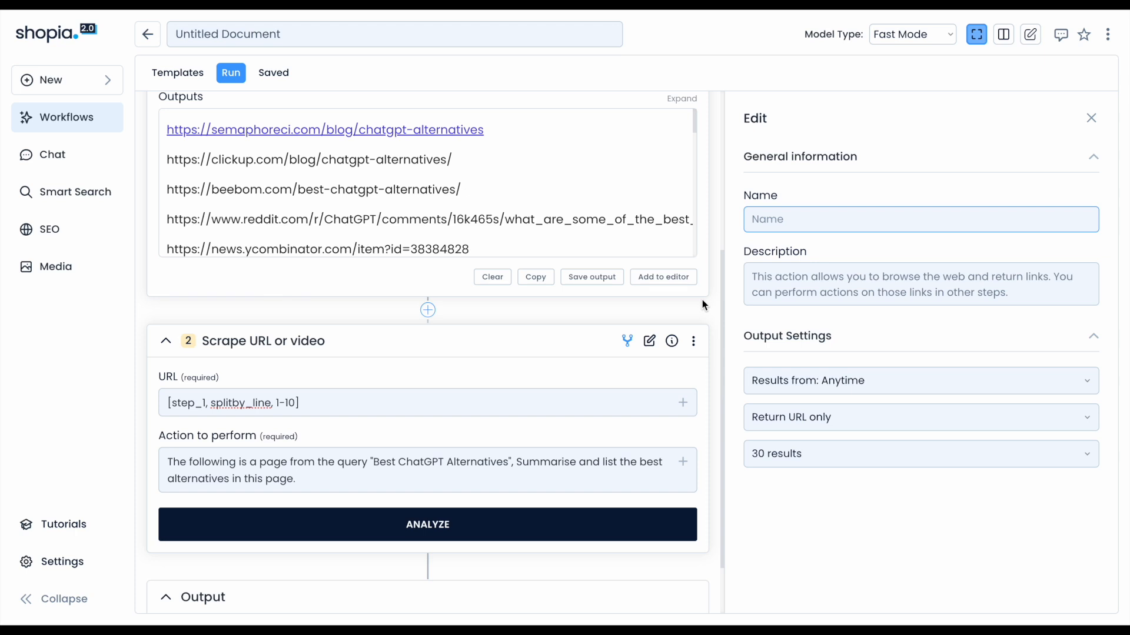
scroll(703, 300, "down", 1)
left_click(646, 514)
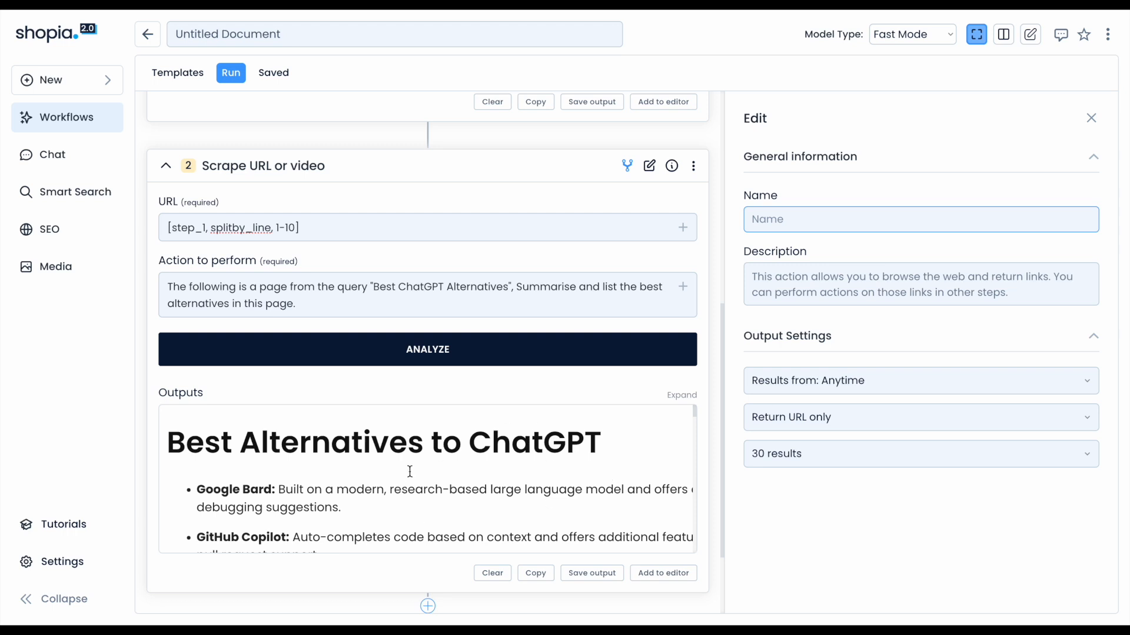
Scroll through the scrape step's outputs, expanding and then minimizing the output box to read the summaries.
scroll(410, 472, "down", 5)
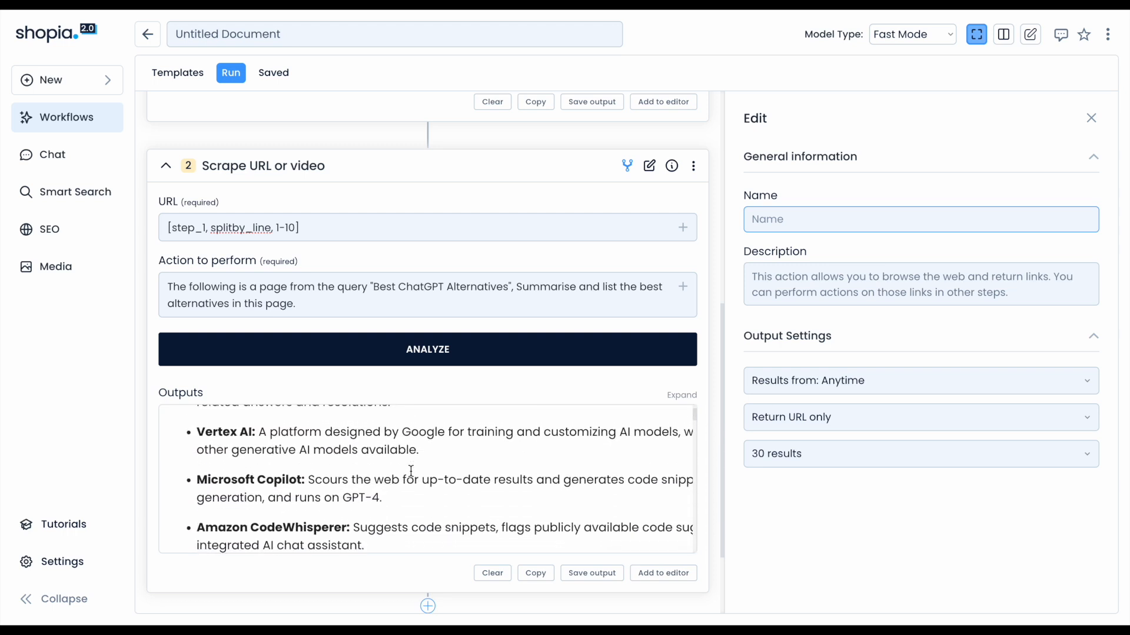
scroll(359, 465, "down", 7)
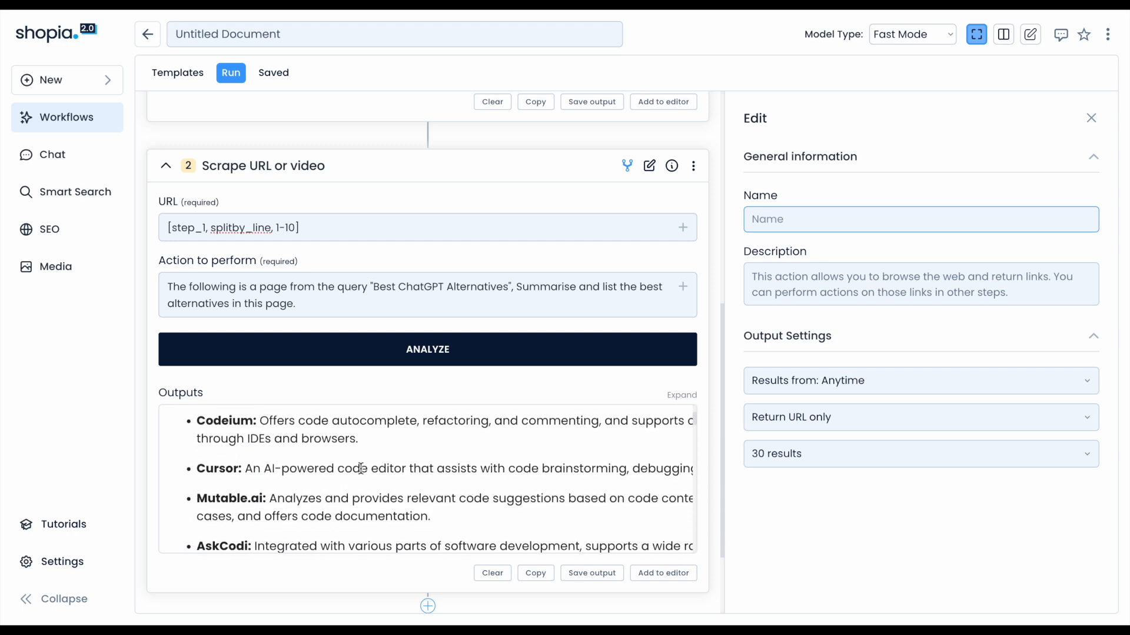
scroll(361, 468, "down", 5)
scroll(360, 469, "up", 6)
scroll(353, 482, "down", 2)
scroll(343, 500, "down", 8)
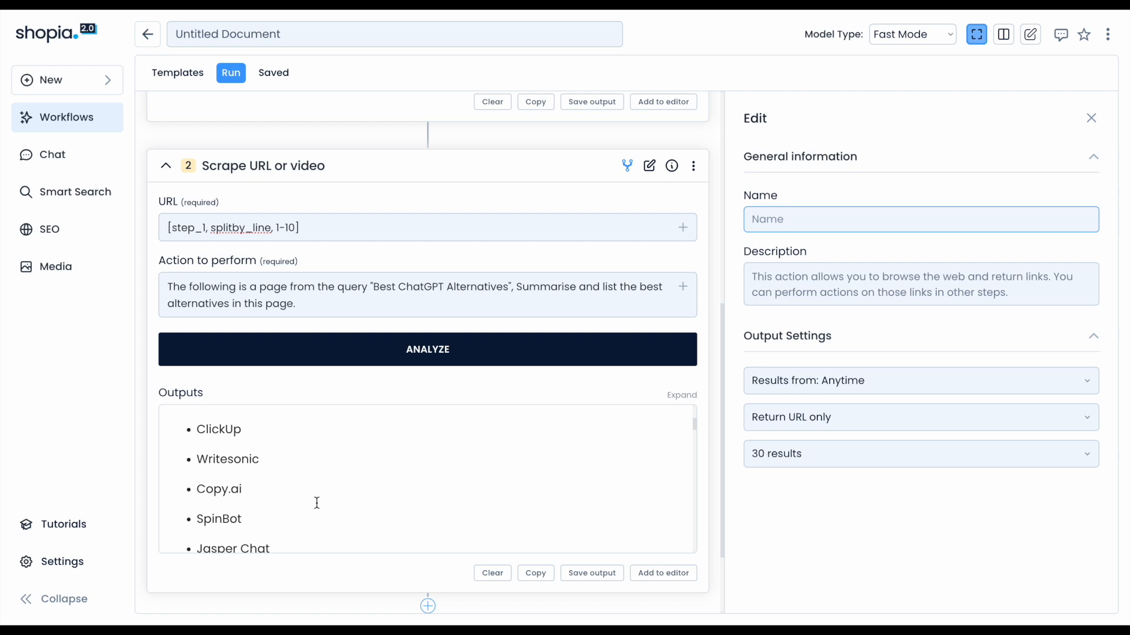
scroll(316, 503, "down", 2)
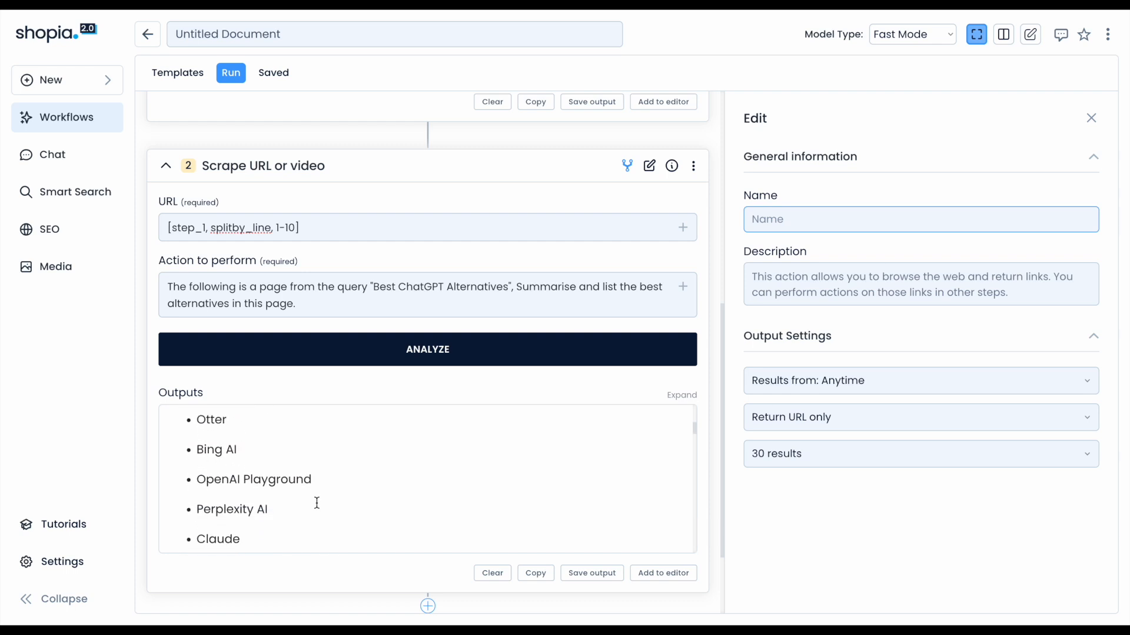
scroll(317, 503, "down", 5)
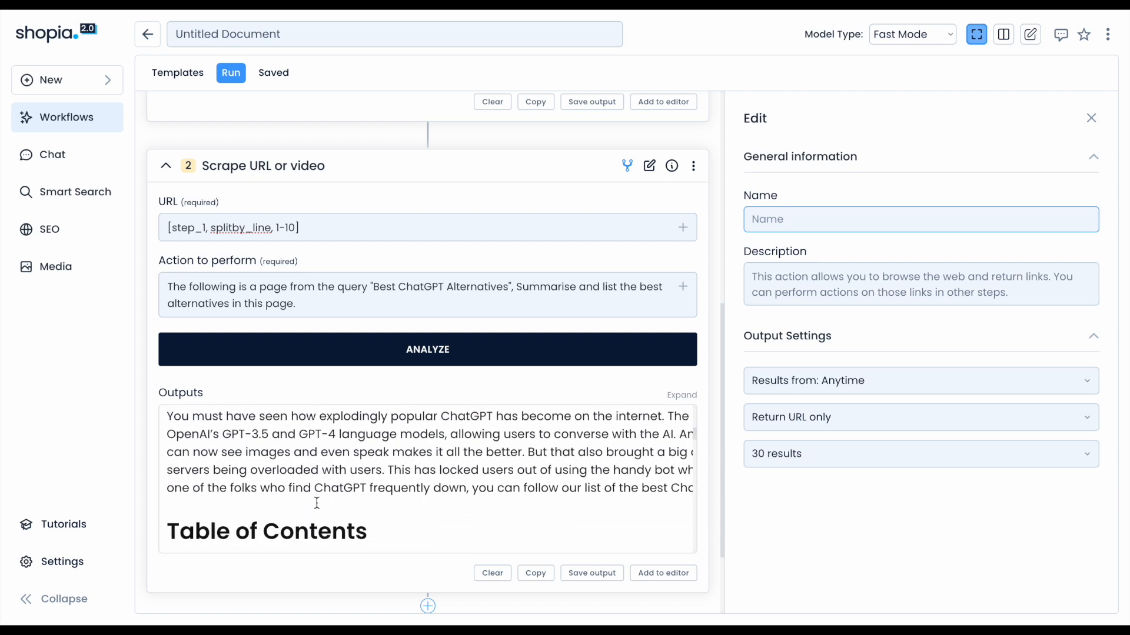
scroll(316, 503, "down", 2)
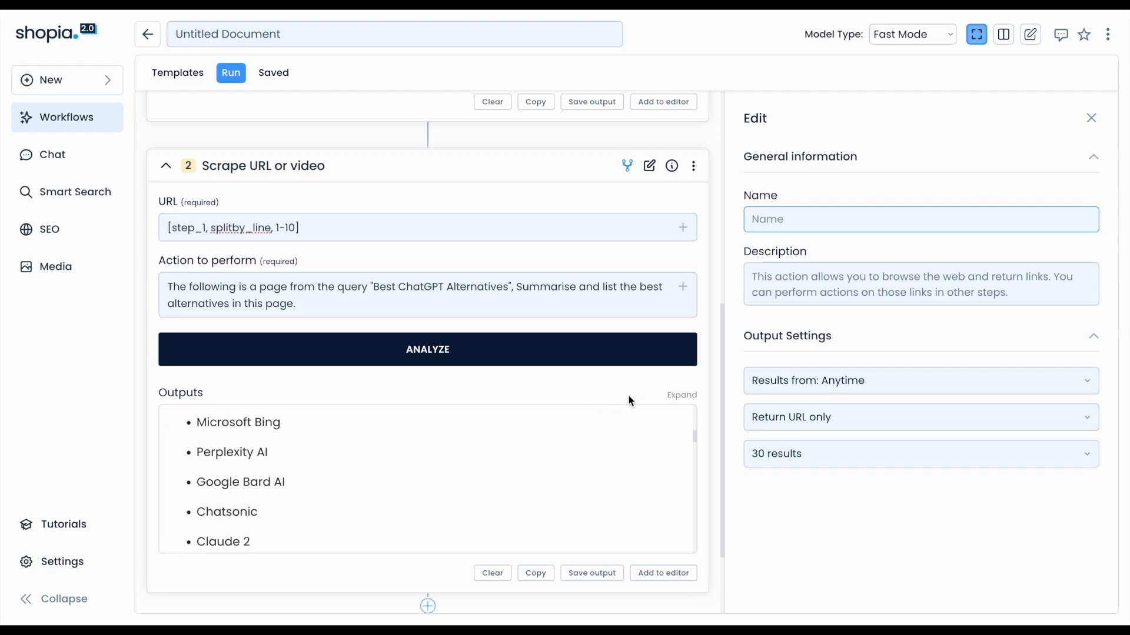
left_click(674, 402)
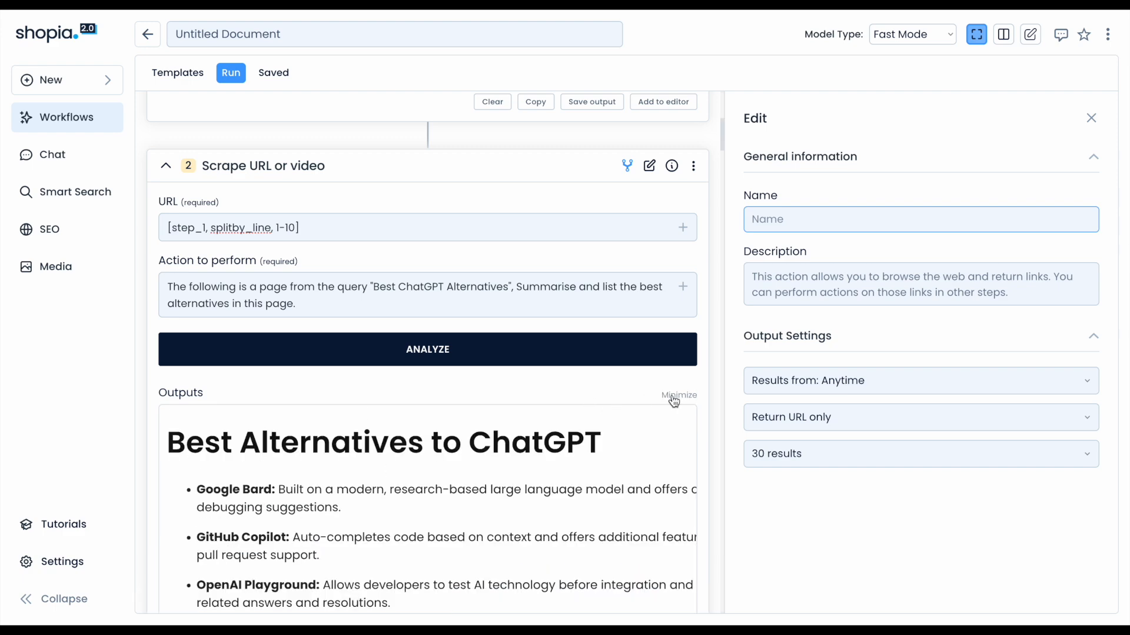
scroll(642, 457, "down", 8)
scroll(641, 457, "up", 5)
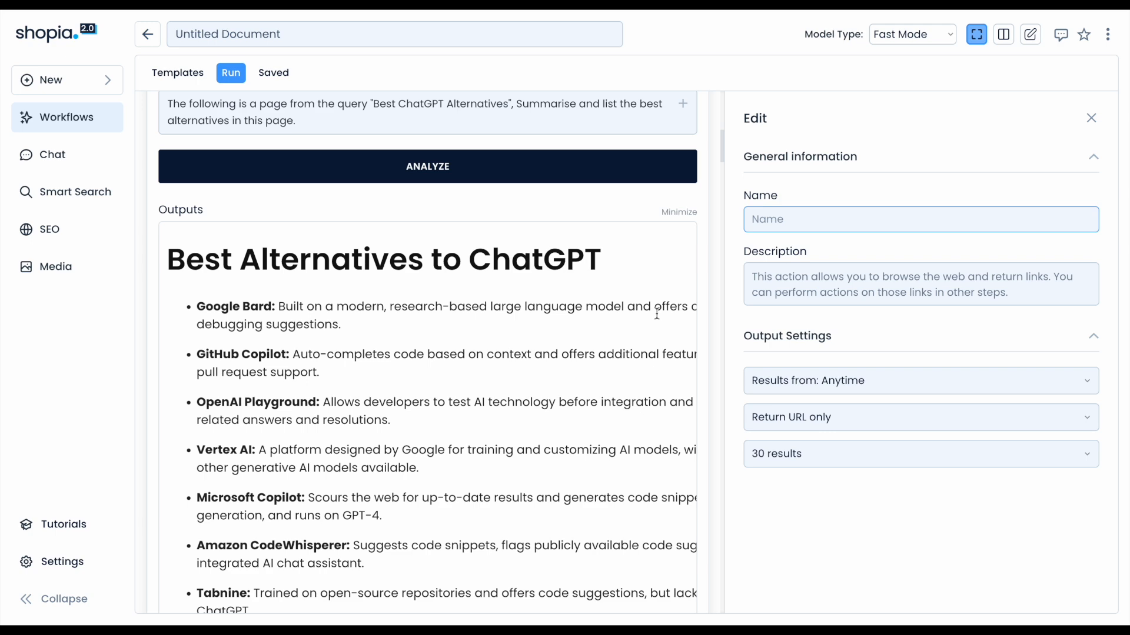
left_click(672, 217)
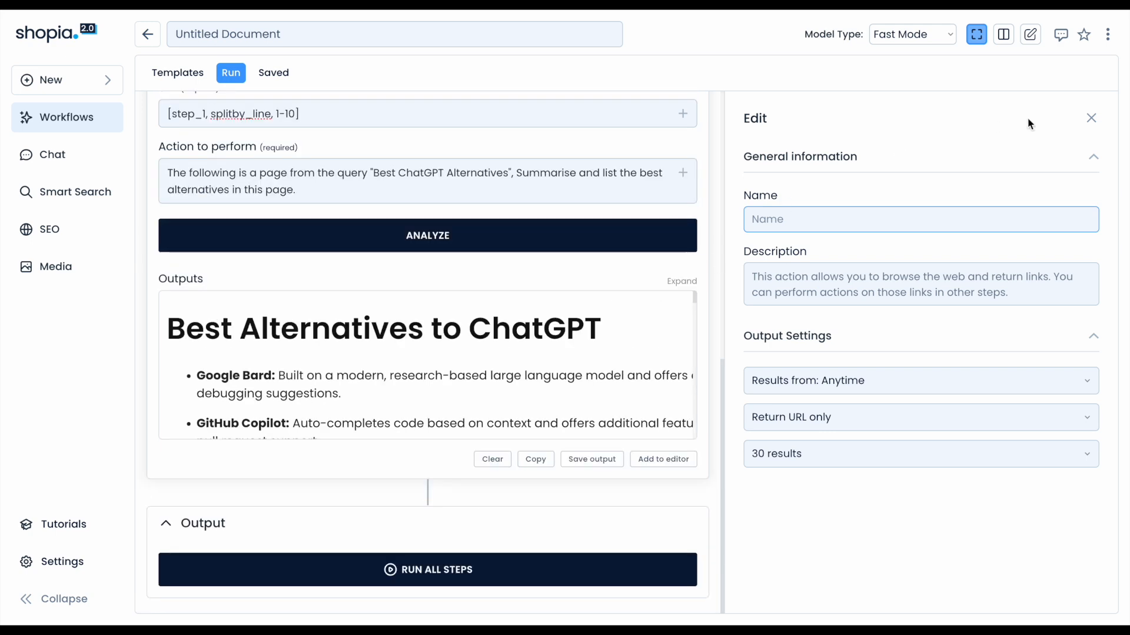
Close the edit panel and add a third workflow step using a custom prompt after the scrape step.
left_click(1091, 118)
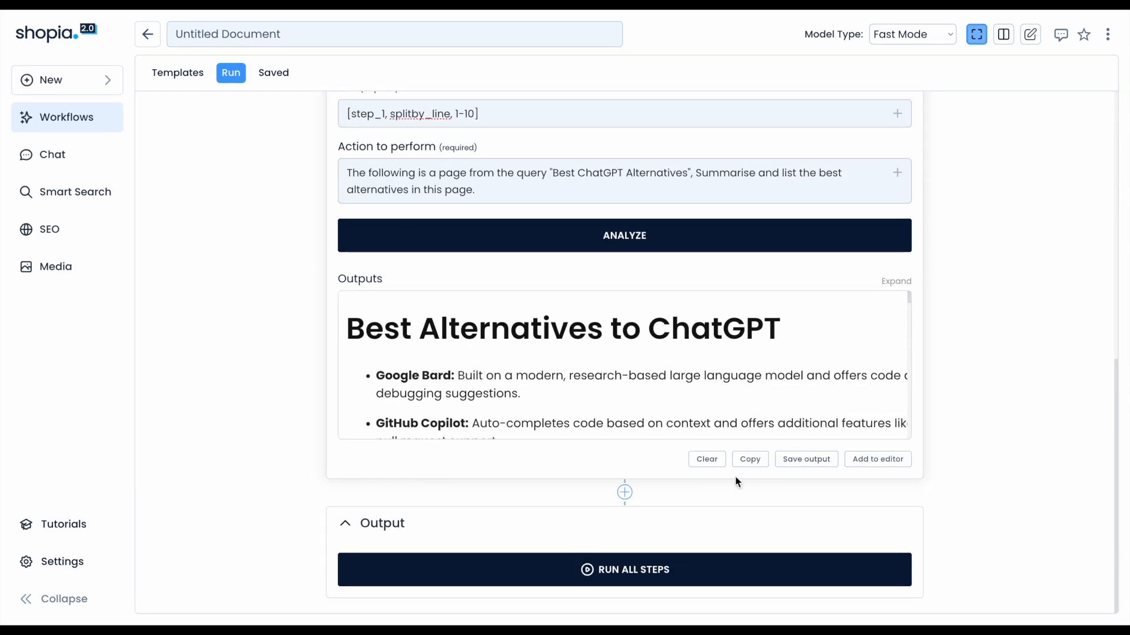
scroll(783, 327, "down", 5)
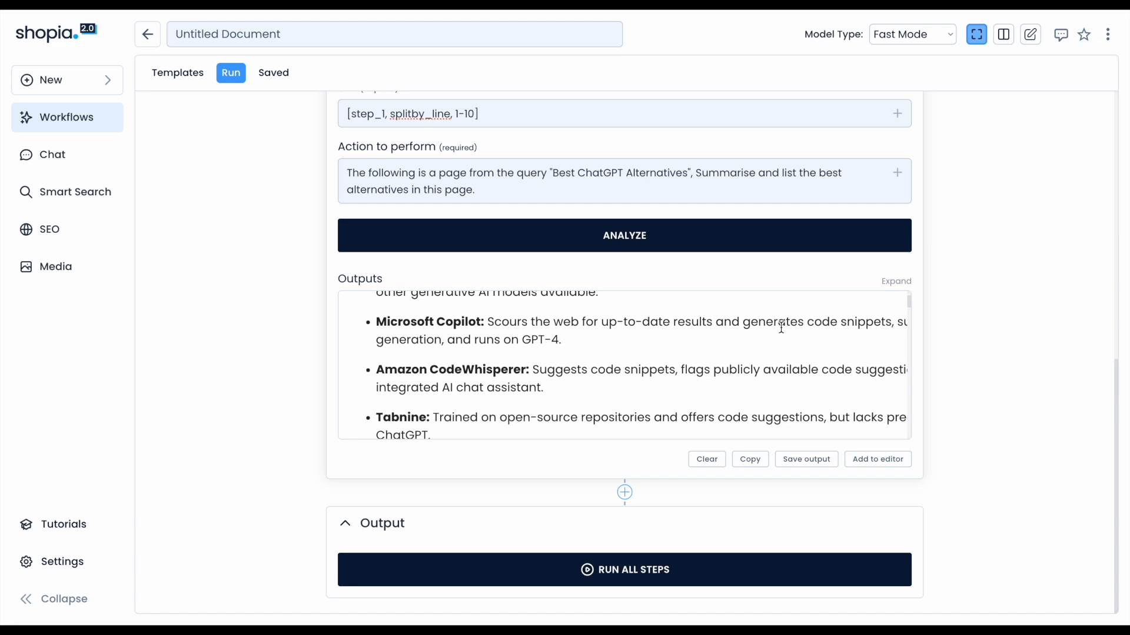
left_click(625, 493)
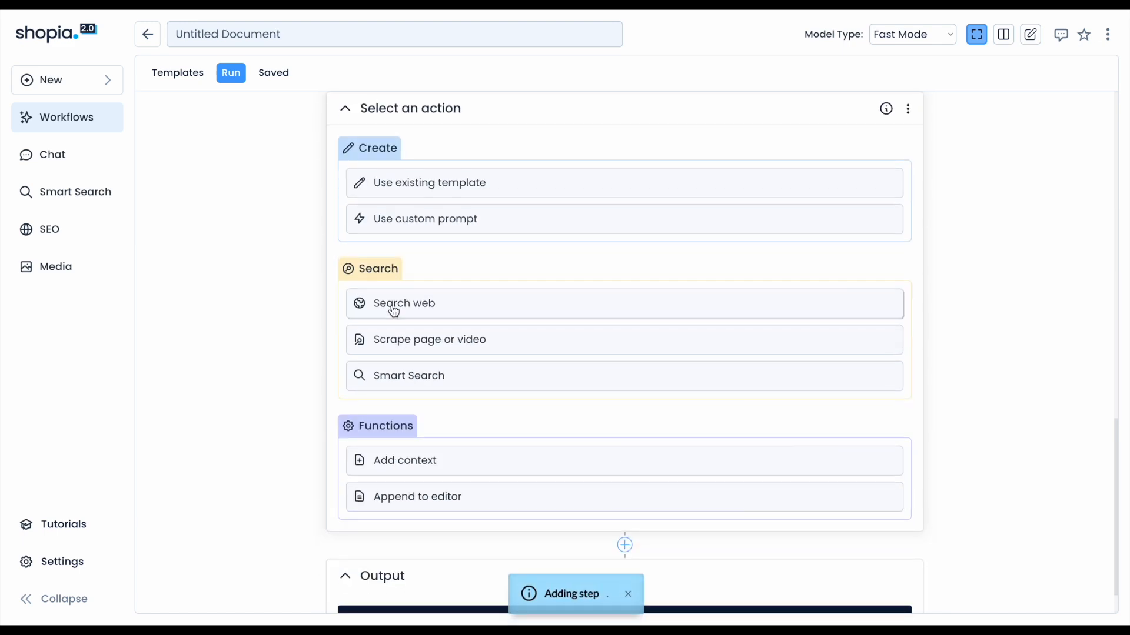
left_click(469, 227)
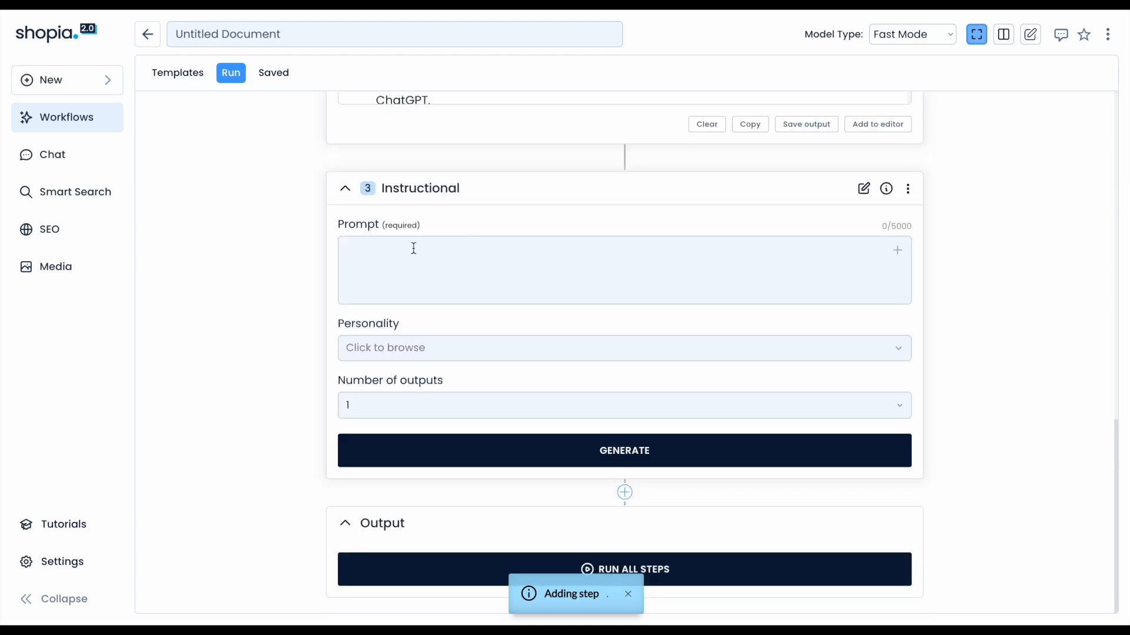
Write the prompt "The following are results from several webpages on the topic Best ChatGPT alternatives." followed by [step_2] on its own line.
left_click(378, 277)
type("The following are results ")
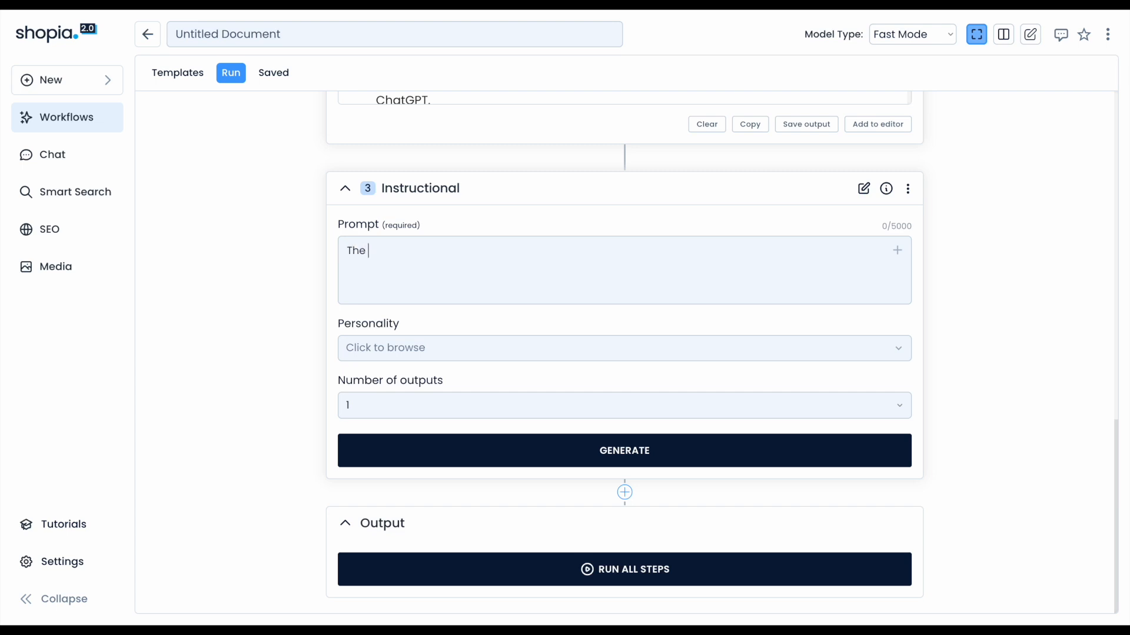
type("from several webpages on the topic Best ChatGPT alternatives.")
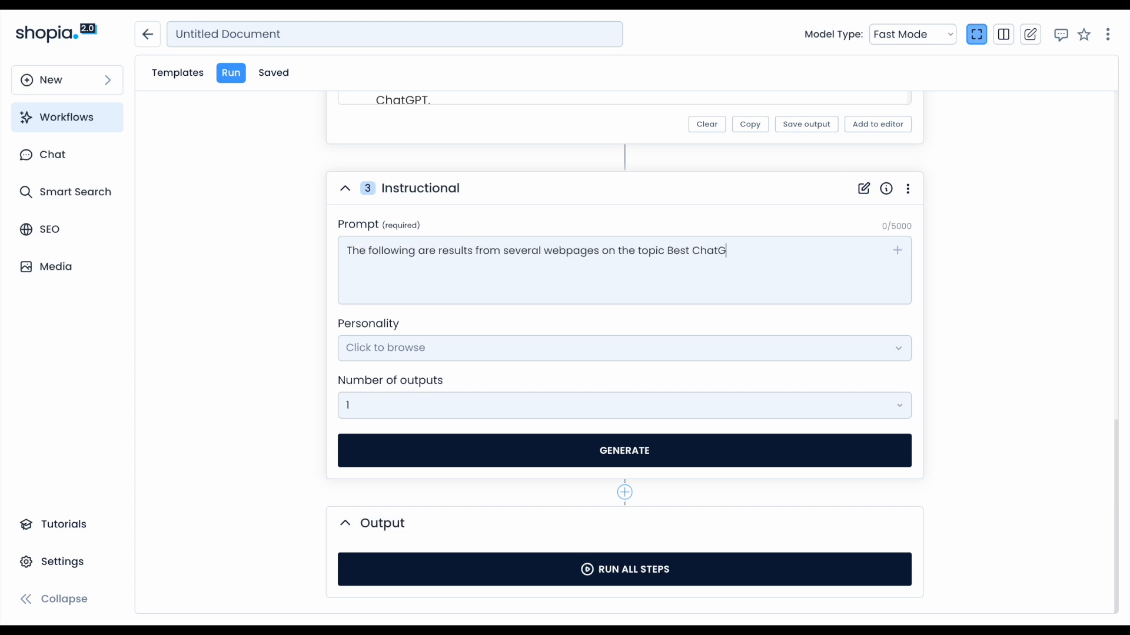
key("Return")
type("[step_2]")
Add the instruction "Organise these into a list and description (if available) to highlight the best chatgpt alternatives." on a new line.
key("Return")
key("Return")
type("Organise these into a list and description (if available)")
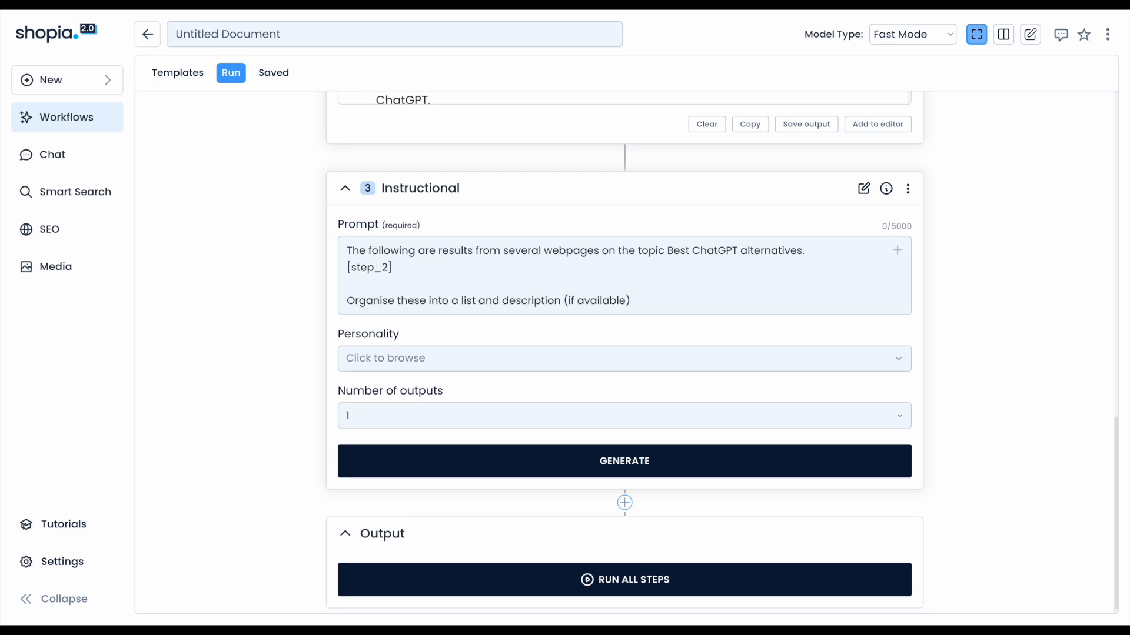
scroll(637, 318, "up", 3)
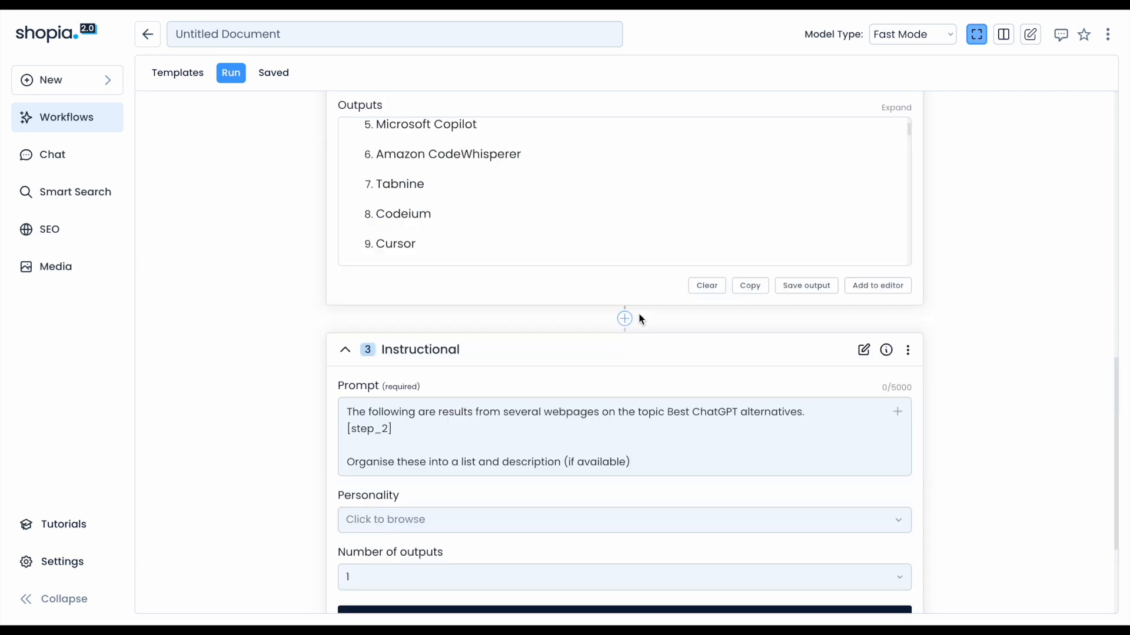
scroll(637, 318, "down", 3)
type("to highlight the best chatgpt alternatives.")
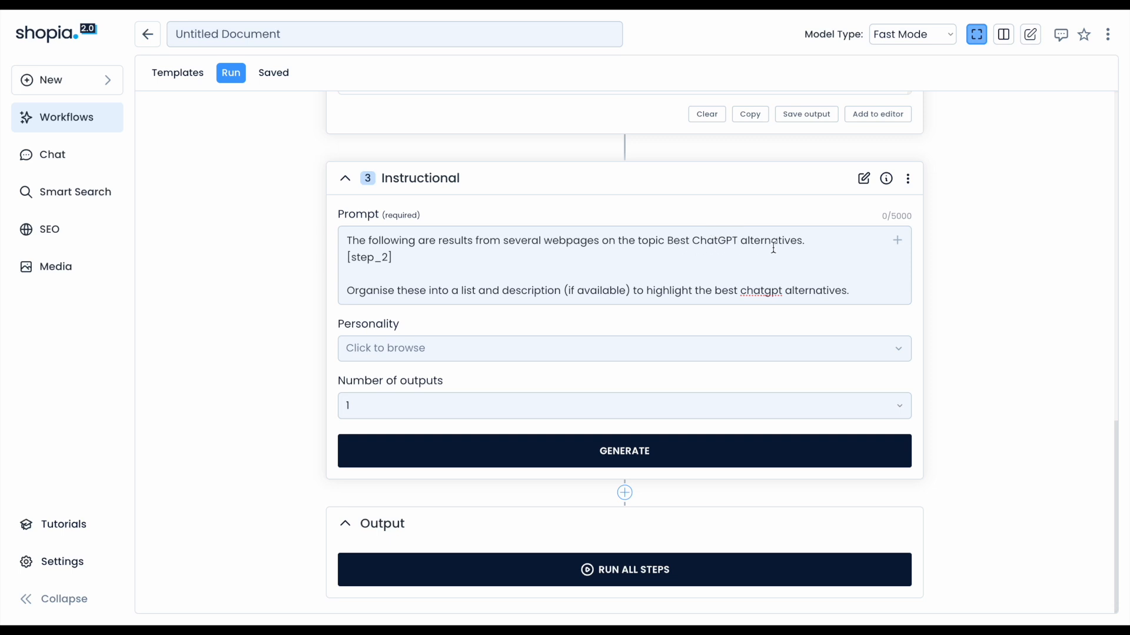
Check the [step_2] reference in the prompt against the scrape step's outputs above.
left_click_drag(394, 255, 346, 256)
left_click(381, 257)
scroll(380, 258, "up", 1)
scroll(317, 302, "up", 3)
scroll(317, 301, "up", 2)
scroll(425, 312, "up", 1)
scroll(360, 361, "down", 1)
scroll(306, 404, "down", 4)
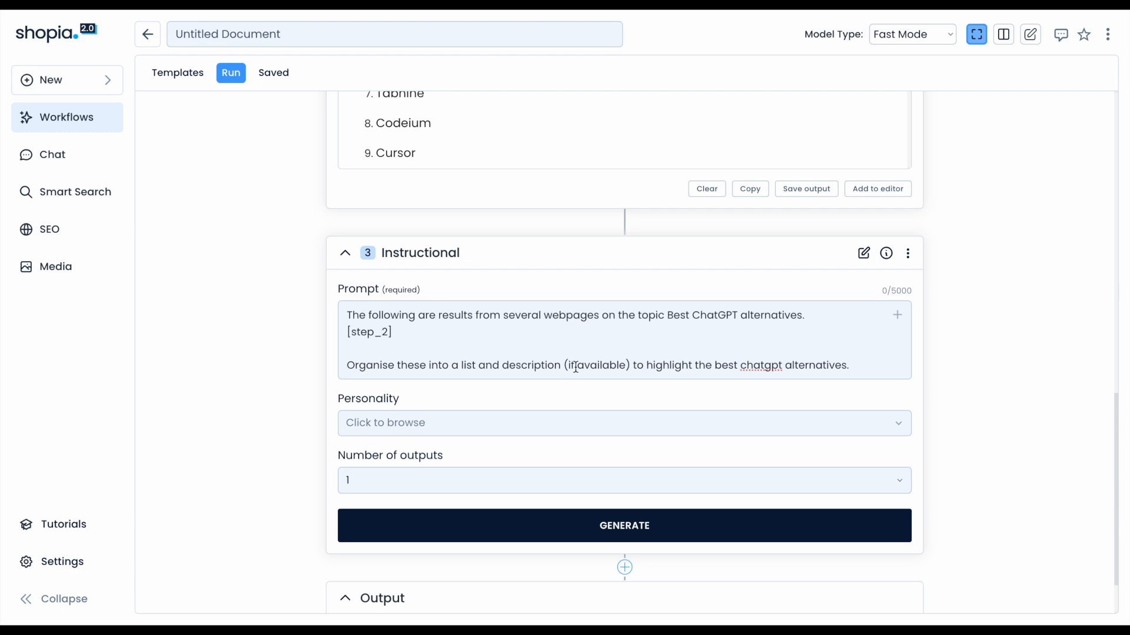
End the prompt with a new line reading "Best ChatGPT Alternatives:".
left_click(861, 368)
key("Return")
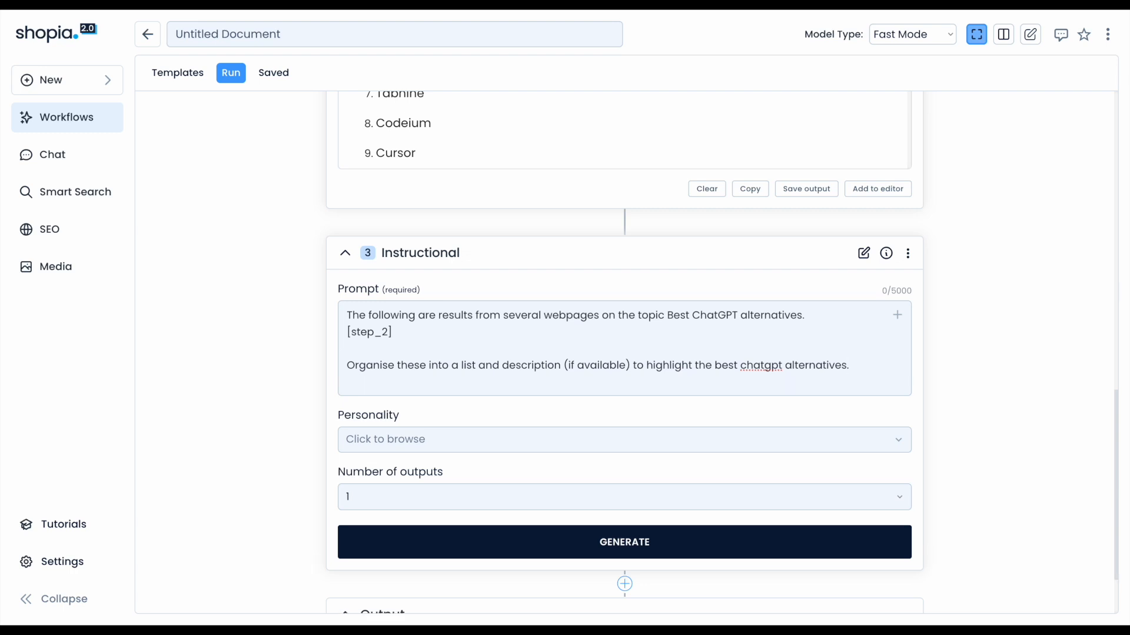
type("Best ")
type("ChatGPT")
type(" Al")
type("t")
type("ernative")
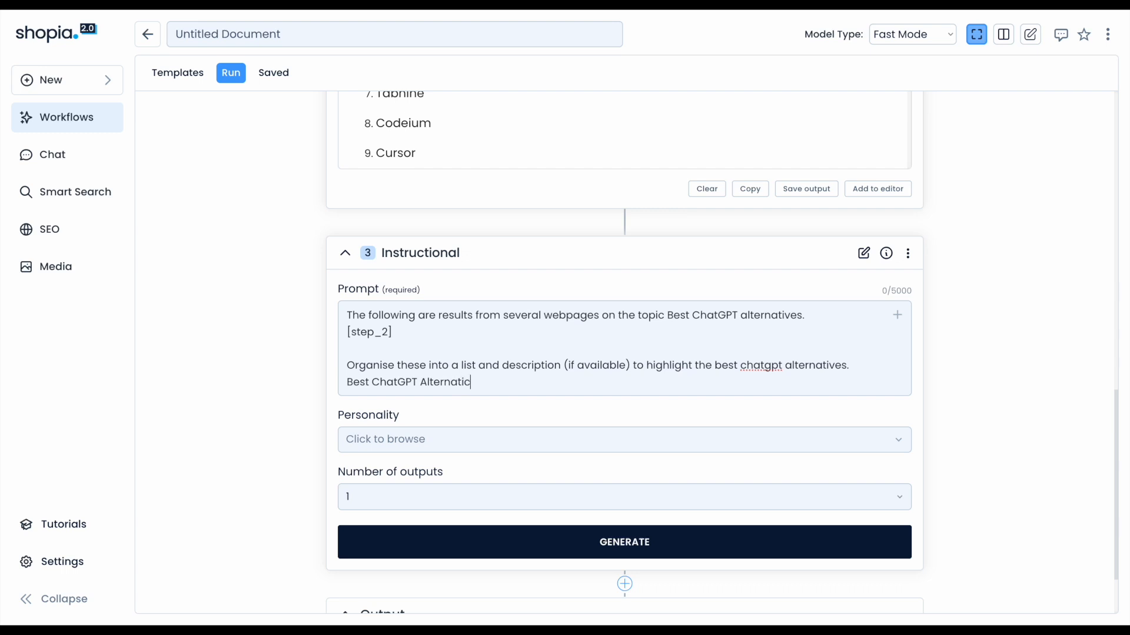
type("s:")
Switch the model type to Quality Mode and generate the instructional step's output.
left_click(905, 38)
left_click(904, 50)
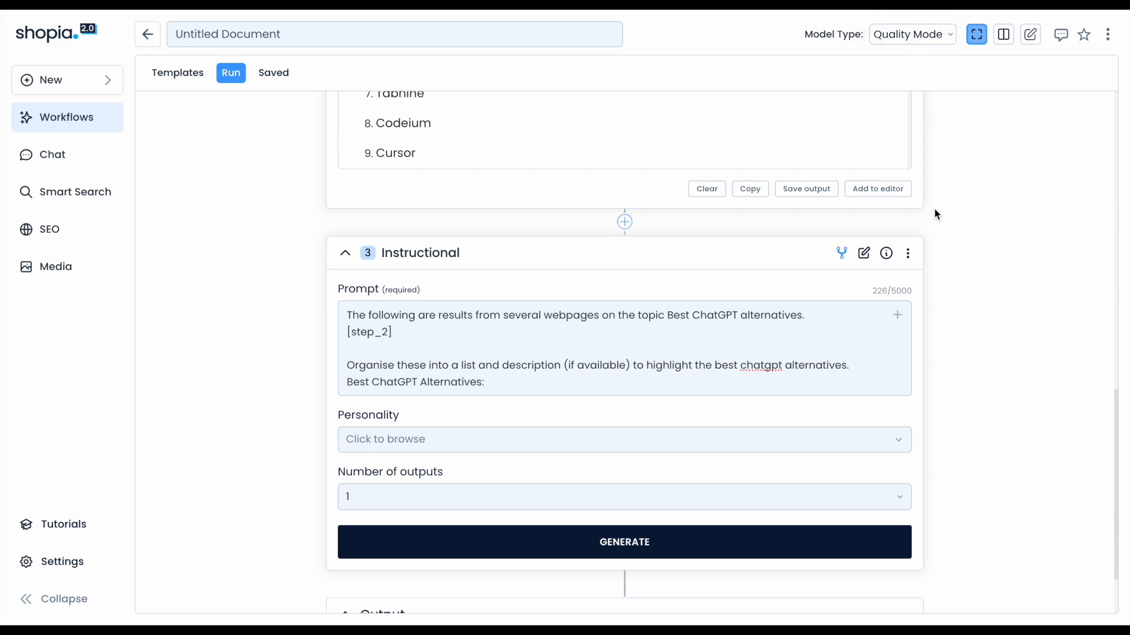
scroll(785, 446, "down", 1)
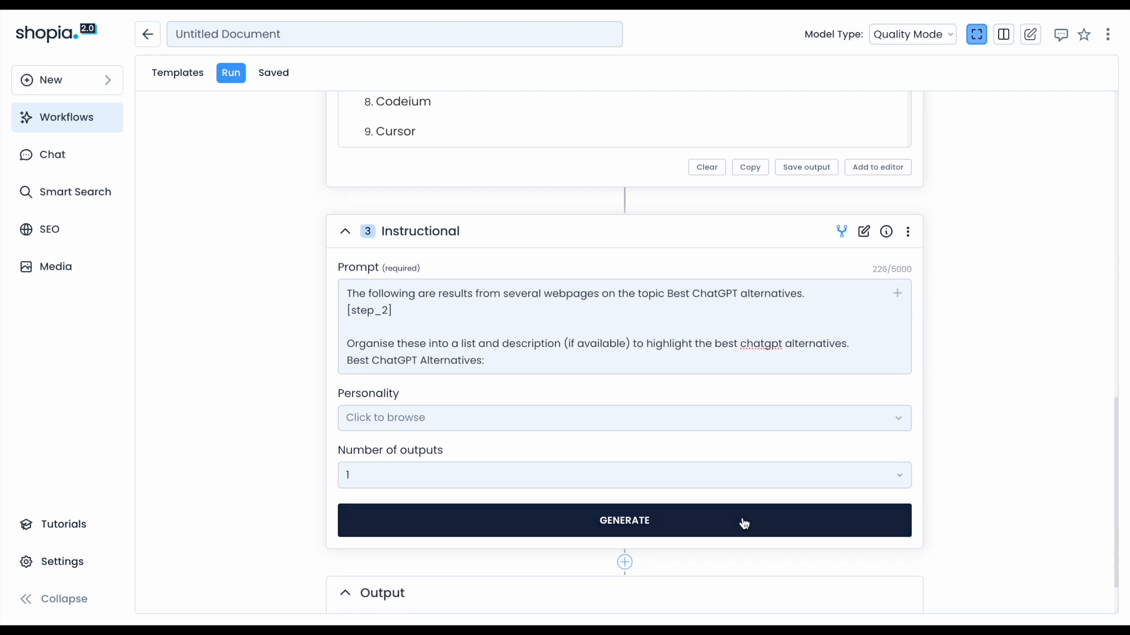
left_click(723, 527)
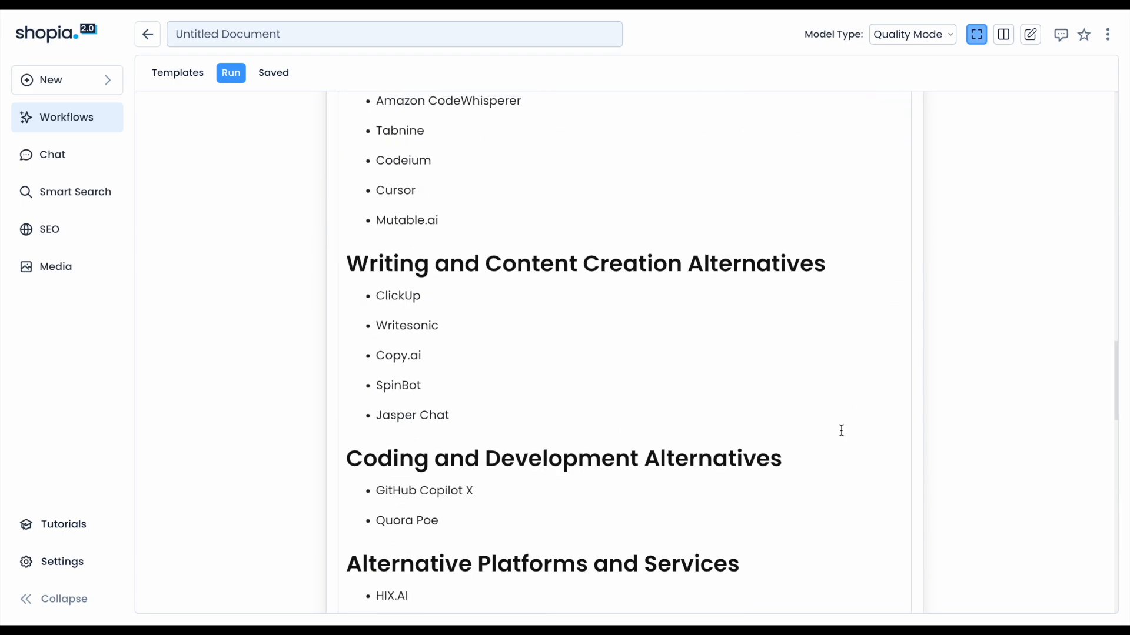
Scroll through the generated list of best ChatGPT alternatives and return to the prompt.
scroll(842, 430, "up", 3)
scroll(842, 431, "up", 5)
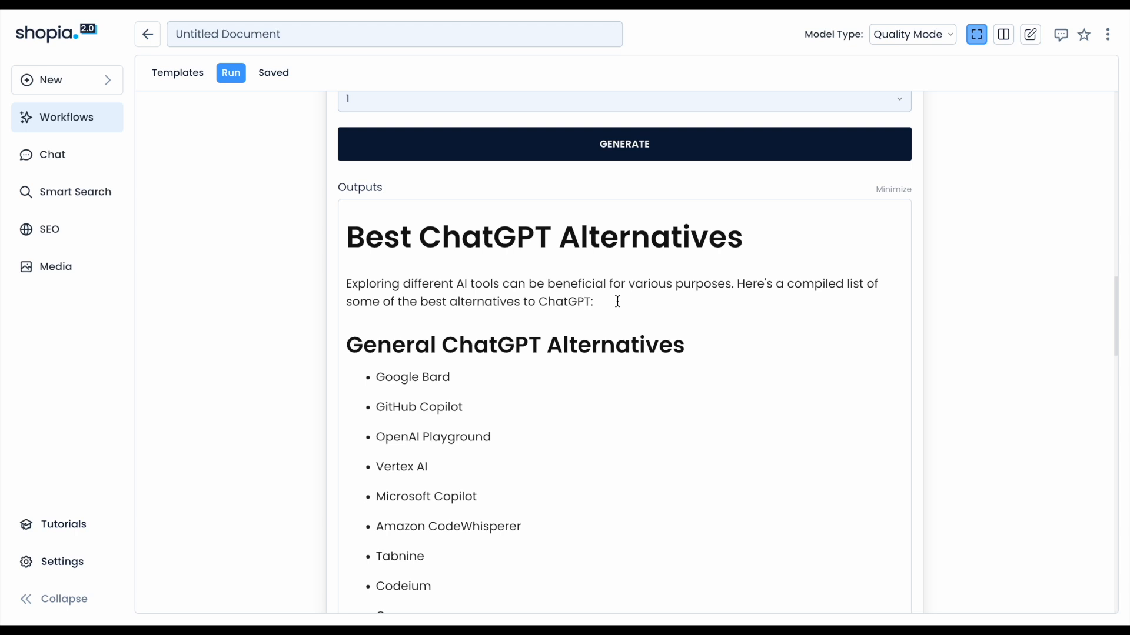
scroll(617, 306, "up", 4)
scroll(472, 492, "down", 5)
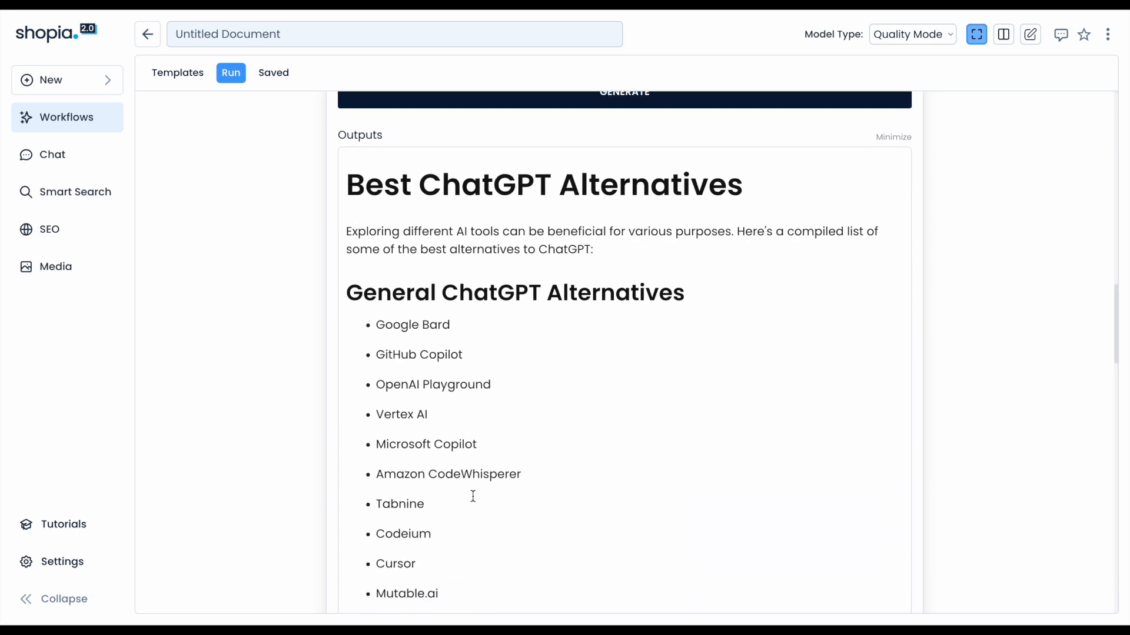
scroll(405, 419, "down", 1)
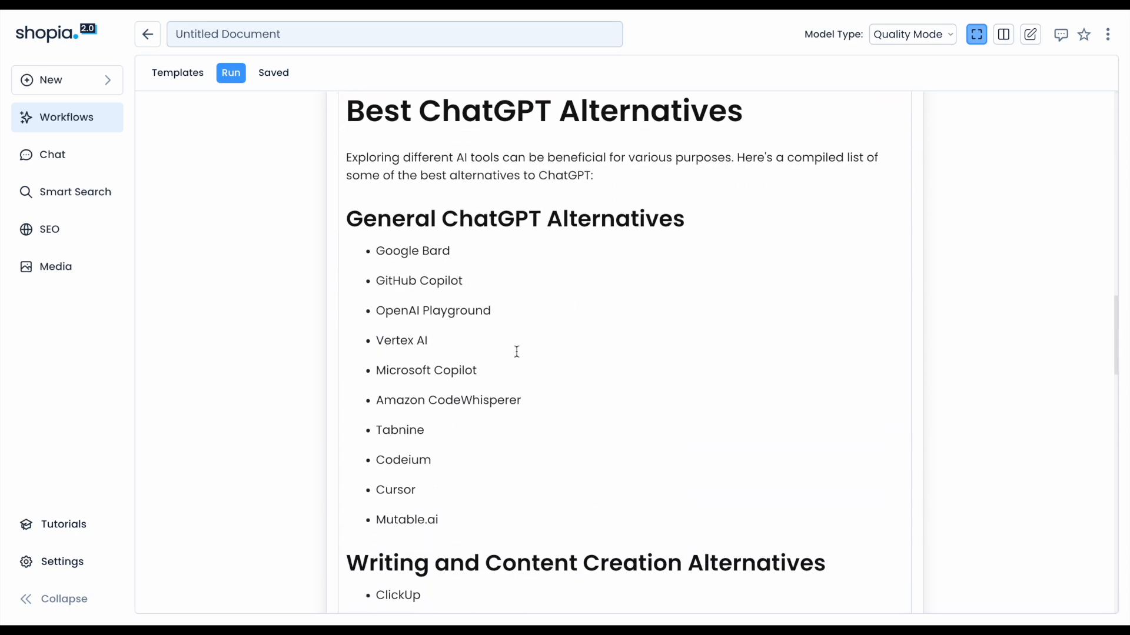
scroll(493, 382, "down", 3)
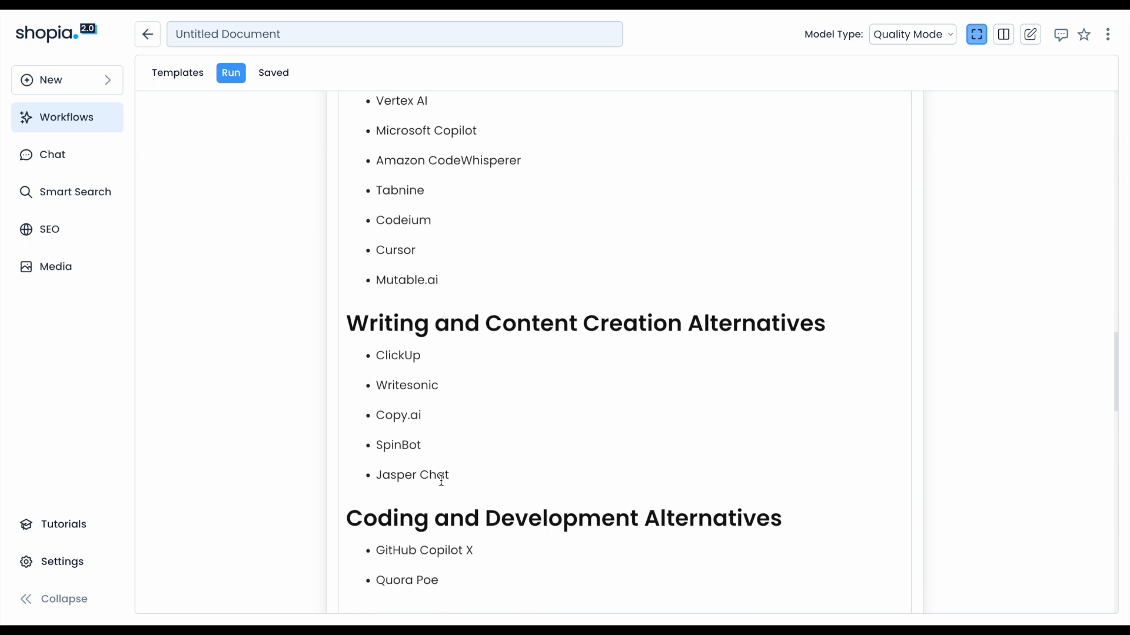
scroll(443, 480, "down", 2)
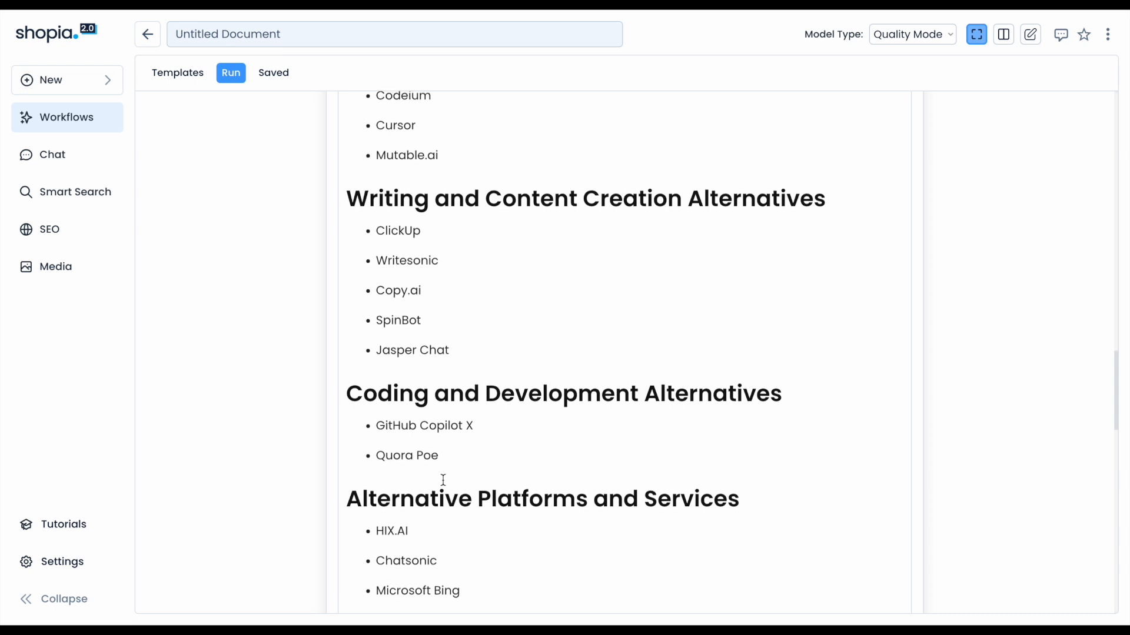
scroll(478, 494, "down", 2)
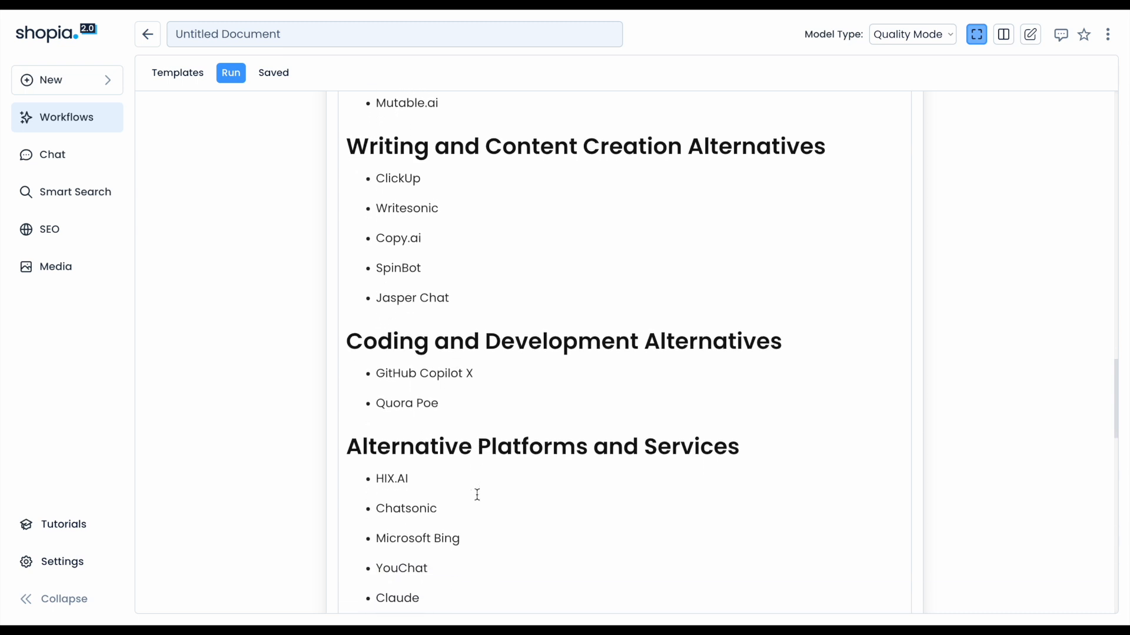
scroll(477, 495, "down", 2)
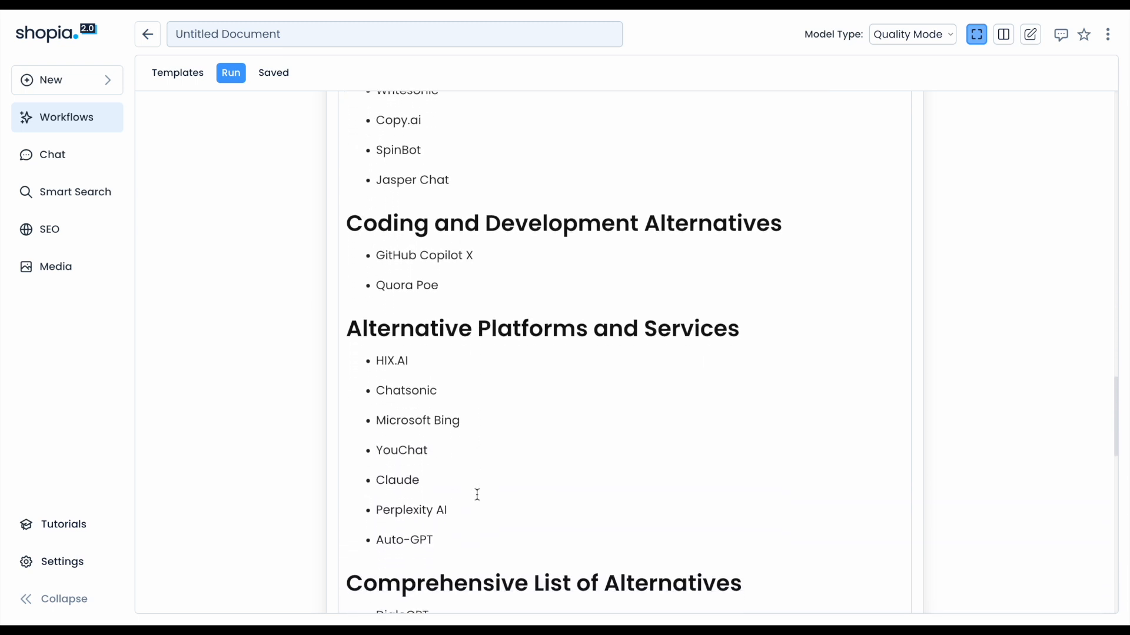
scroll(477, 494, "down", 2)
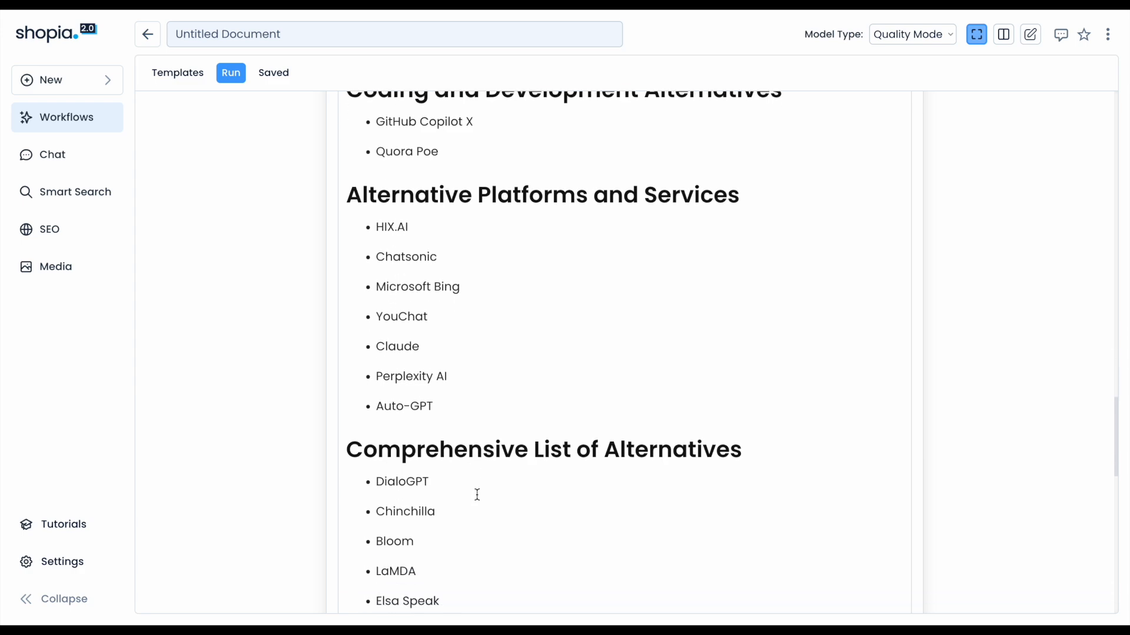
scroll(477, 494, "down", 1)
scroll(477, 494, "up", 12)
scroll(477, 495, "up", 7)
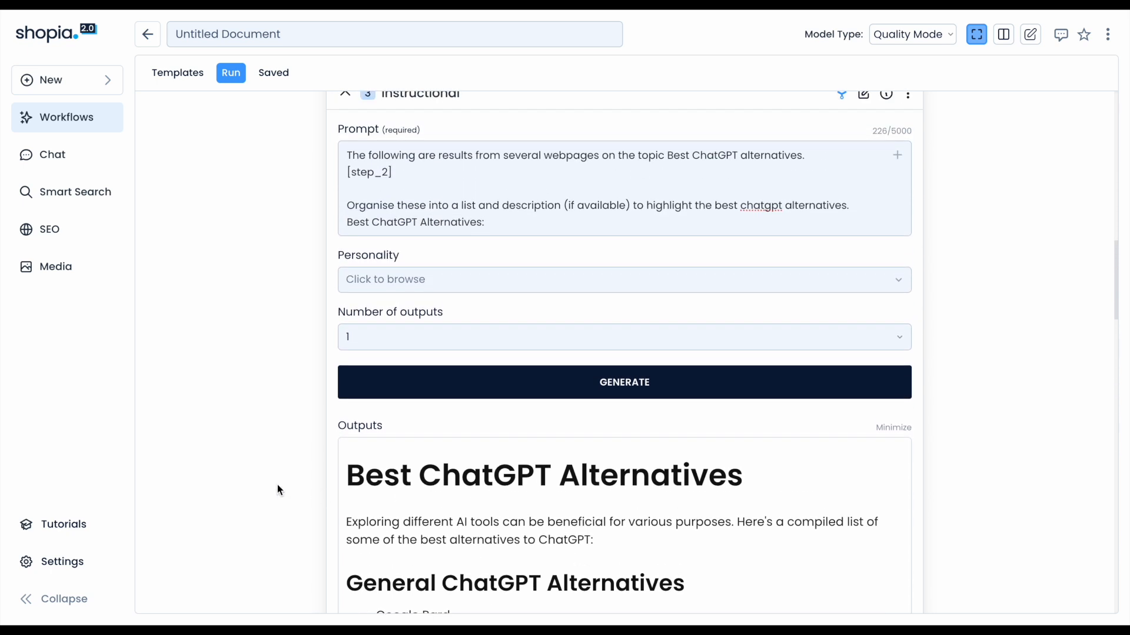
scroll(288, 459, "up", 1)
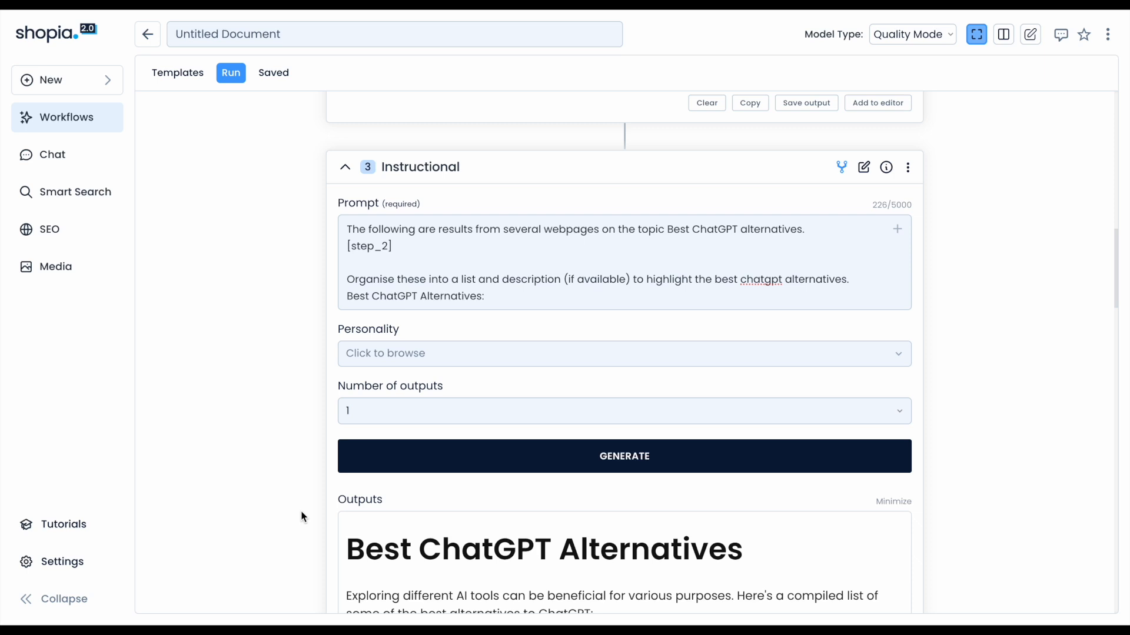
Read through the General ChatGPT Alternatives section of the instructional step's generated output.
scroll(304, 528, "down", 3)
scroll(303, 528, "down", 2)
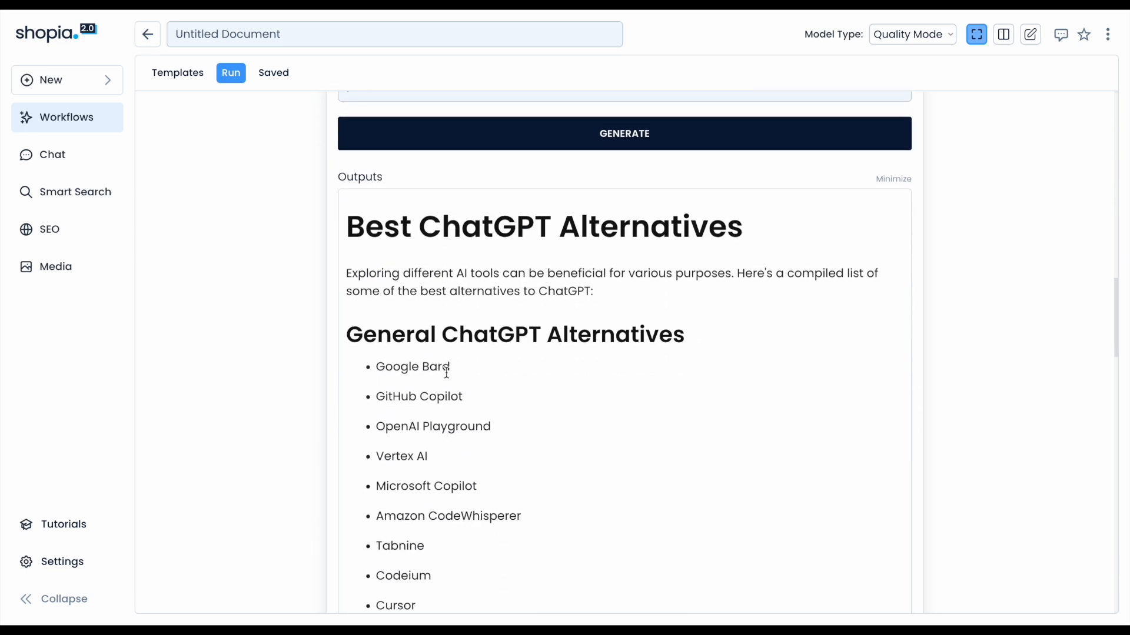
scroll(447, 372, "up", 2)
scroll(368, 418, "down", 4)
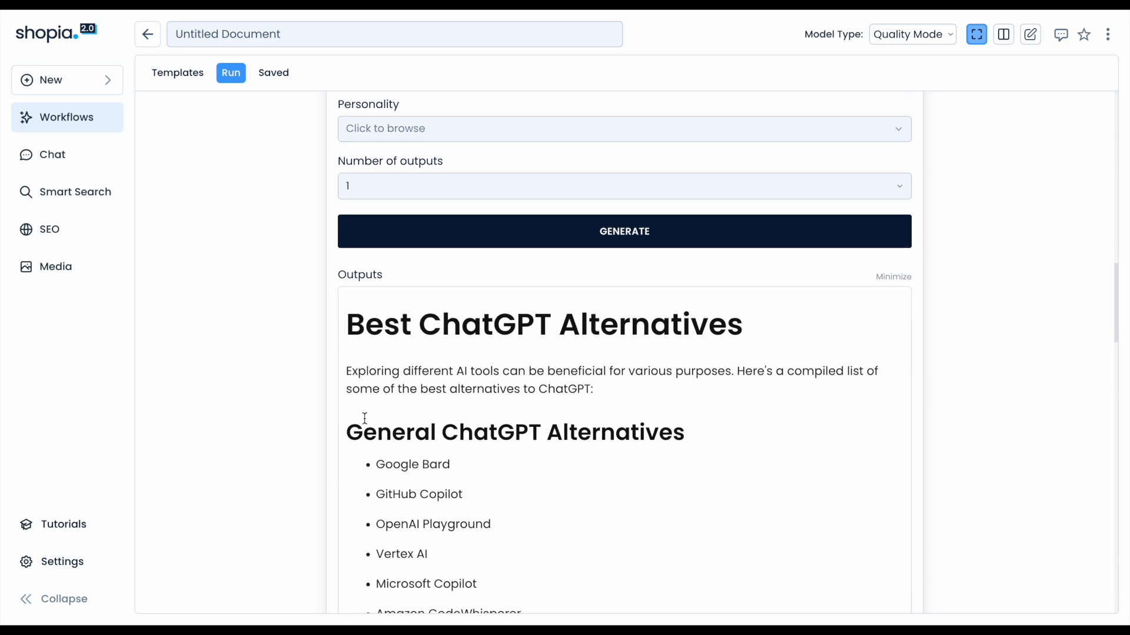
scroll(365, 419, "down", 1)
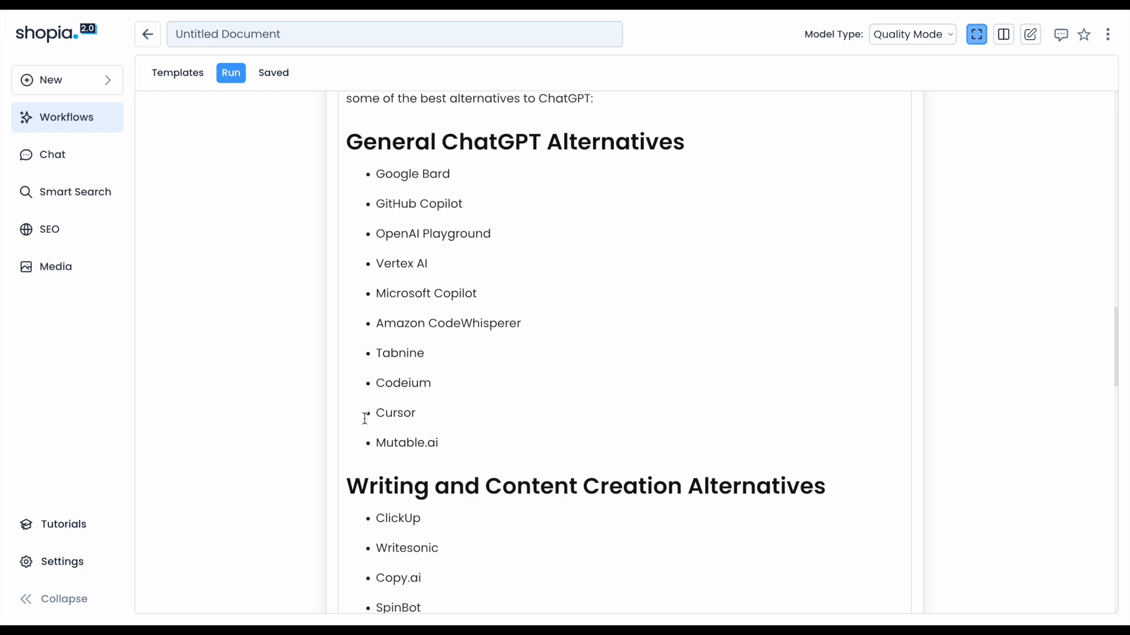
scroll(365, 419, "down", 2)
Review the whole workflow from the web search results down through the scrape step's URL, action and outputs.
scroll(365, 419, "up", 6)
scroll(365, 418, "up", 10)
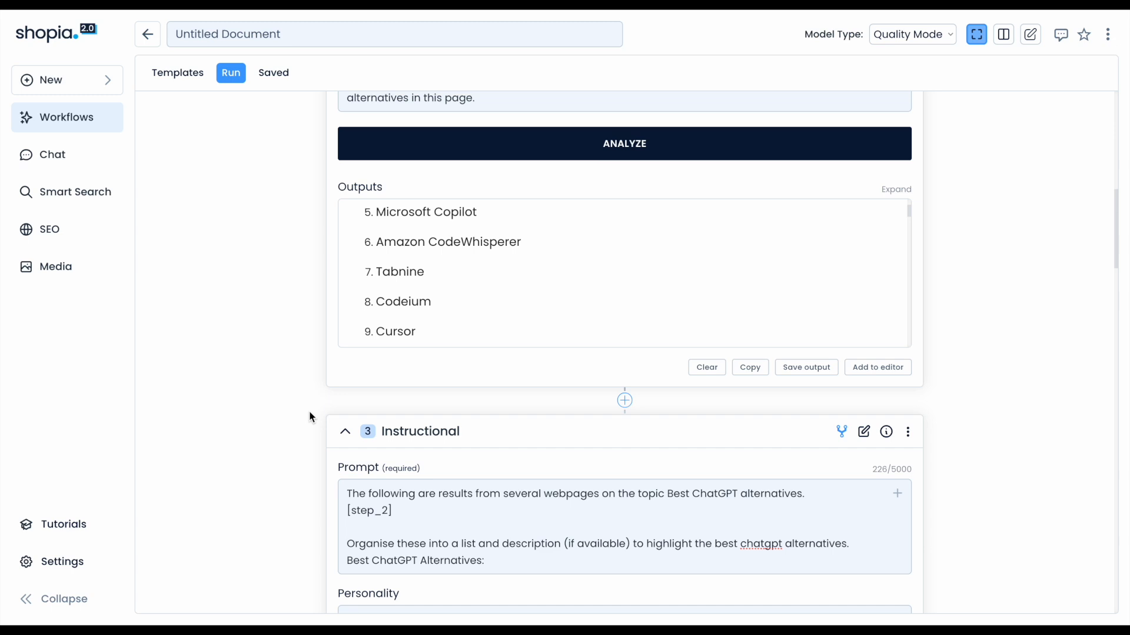
scroll(310, 414, "up", 6)
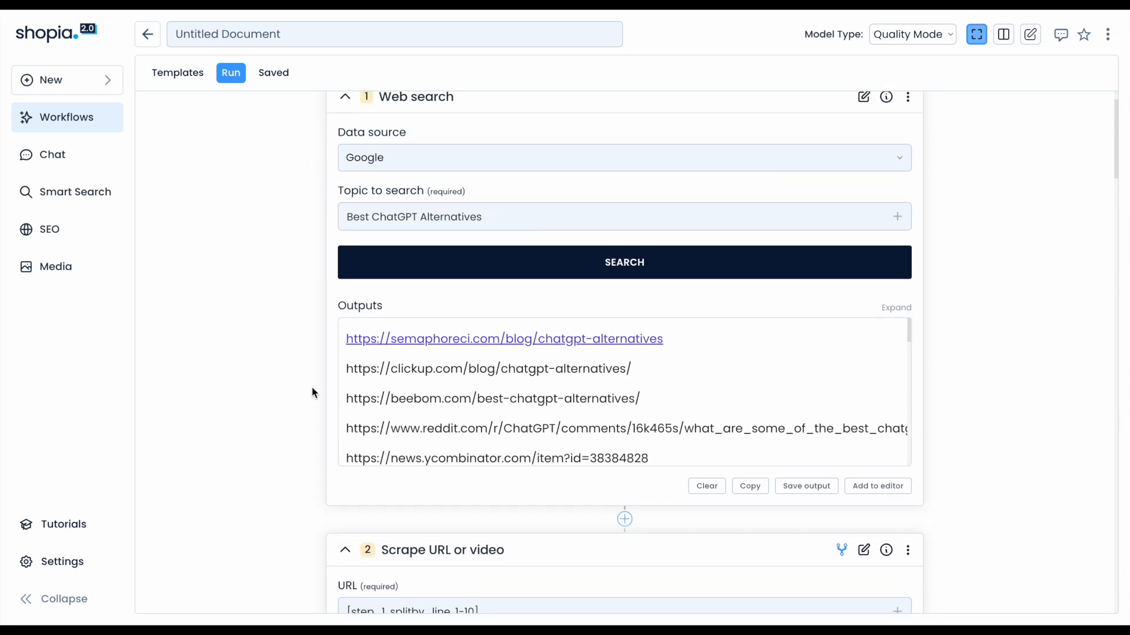
scroll(386, 413, "down", 2)
scroll(385, 413, "down", 3)
scroll(395, 397, "up", 3)
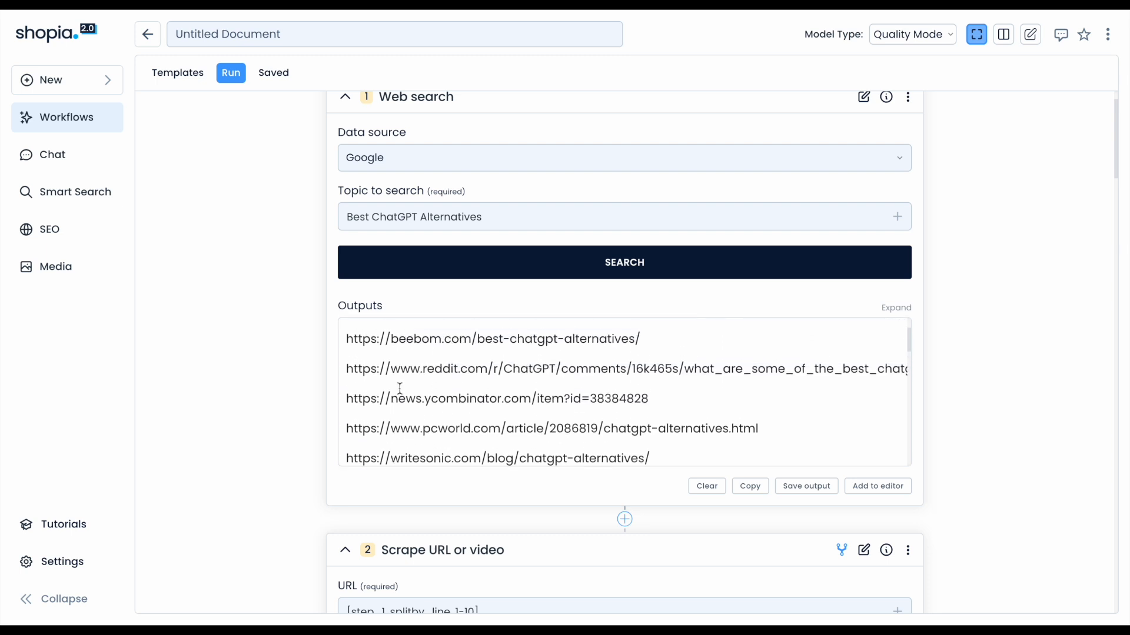
scroll(396, 393, "up", 2)
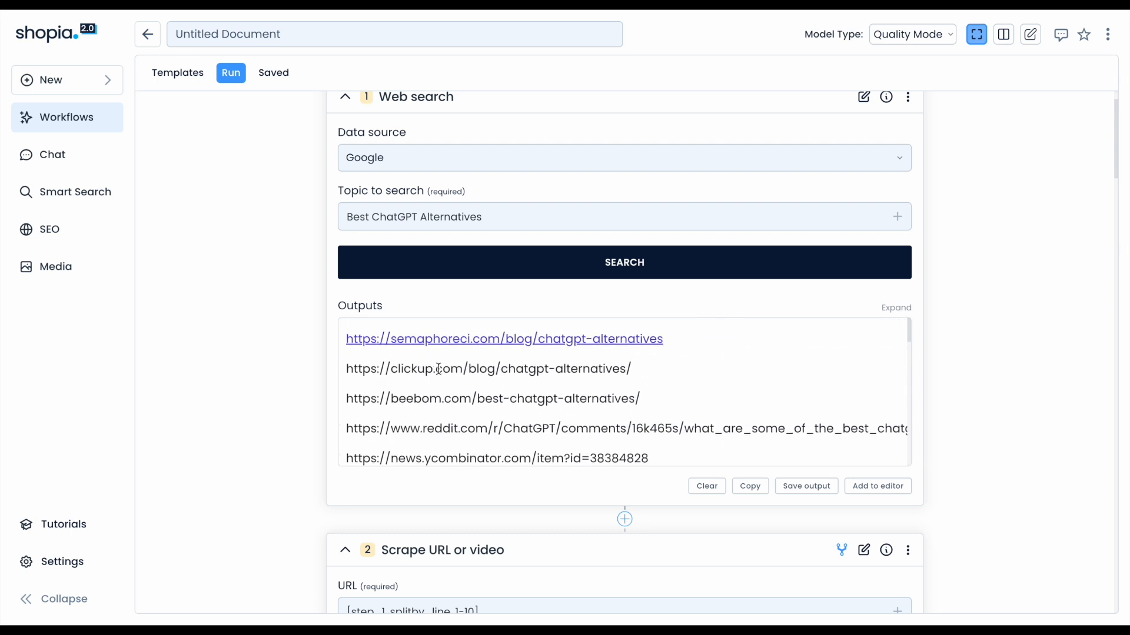
scroll(471, 428, "down", 1)
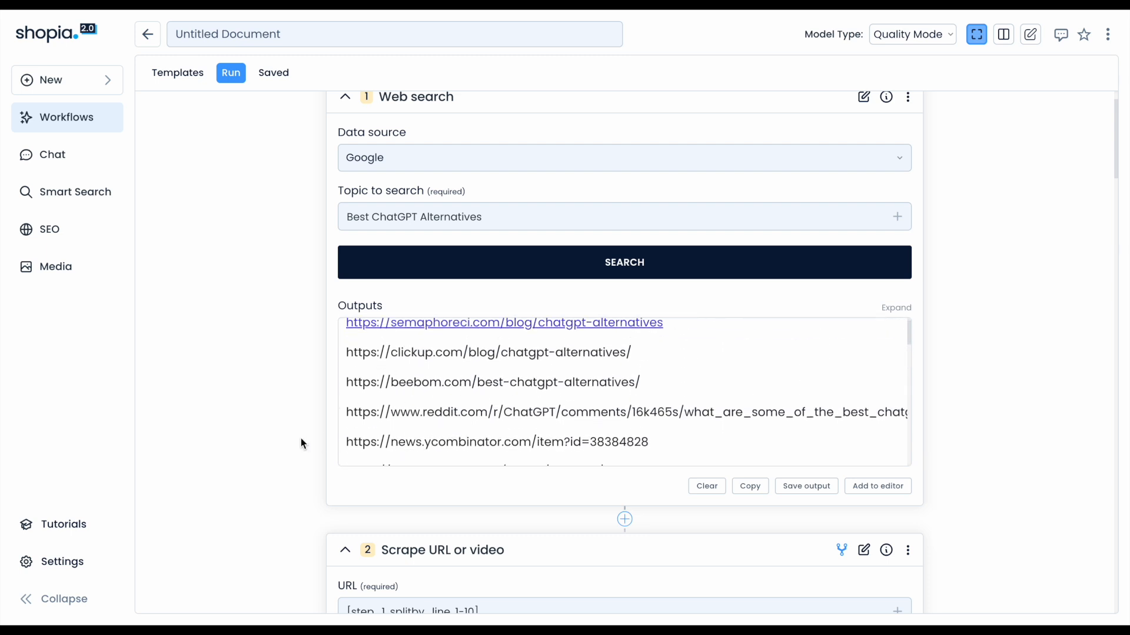
scroll(301, 438, "down", 10)
scroll(301, 443, "down", 2)
scroll(302, 443, "up", 2)
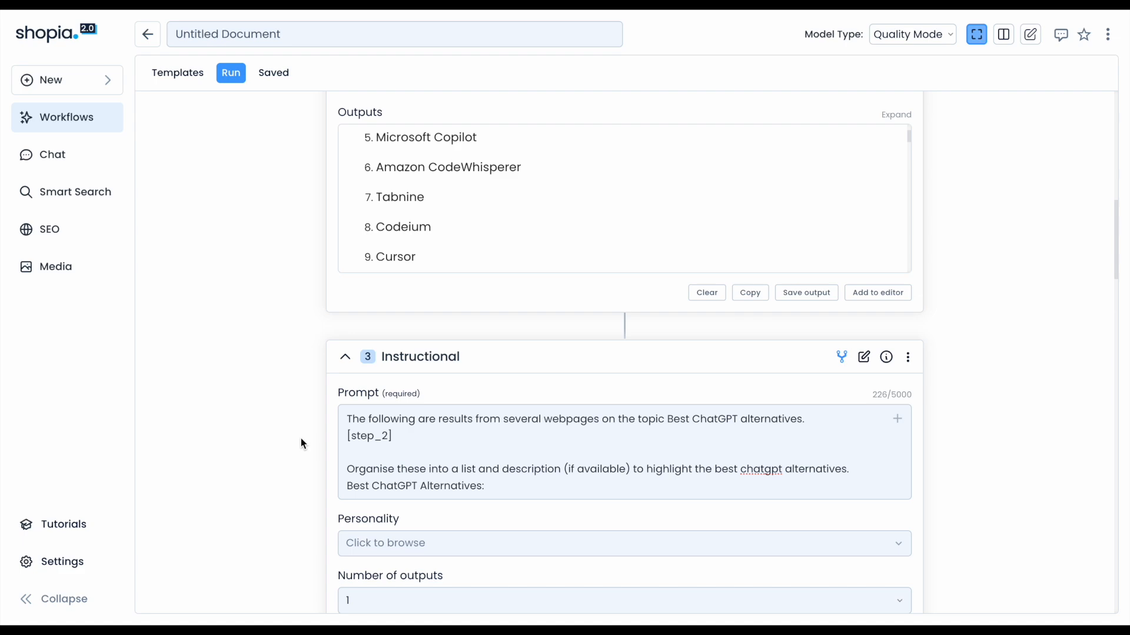
scroll(301, 441, "up", 8)
scroll(302, 443, "up", 2)
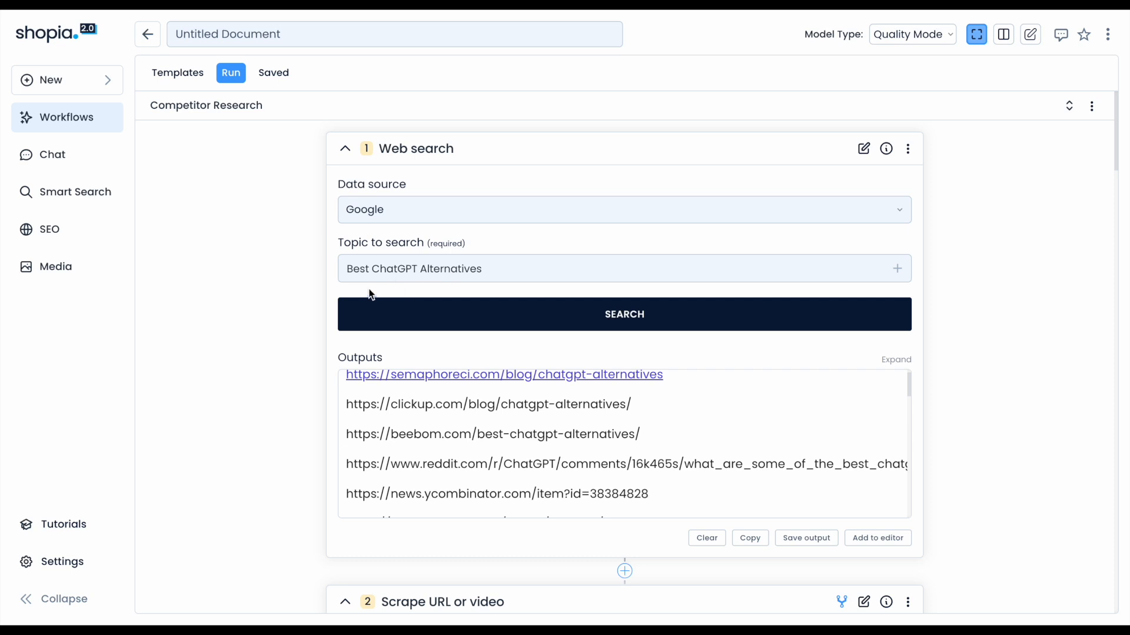
scroll(298, 343, "down", 9)
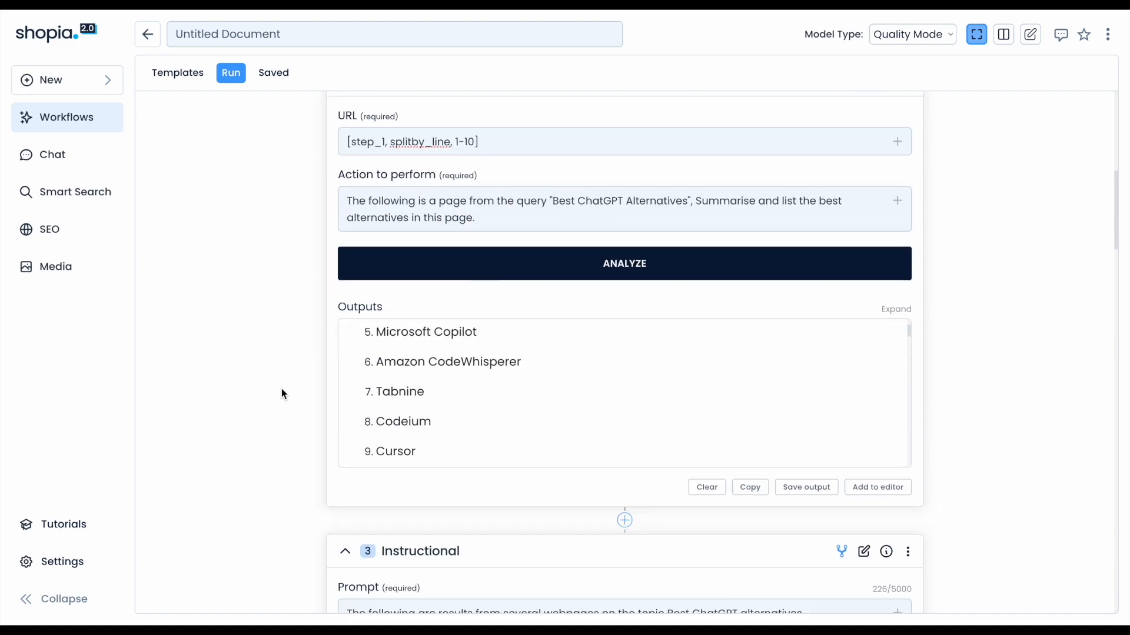
scroll(274, 394, "down", 5)
scroll(288, 394, "up", 14)
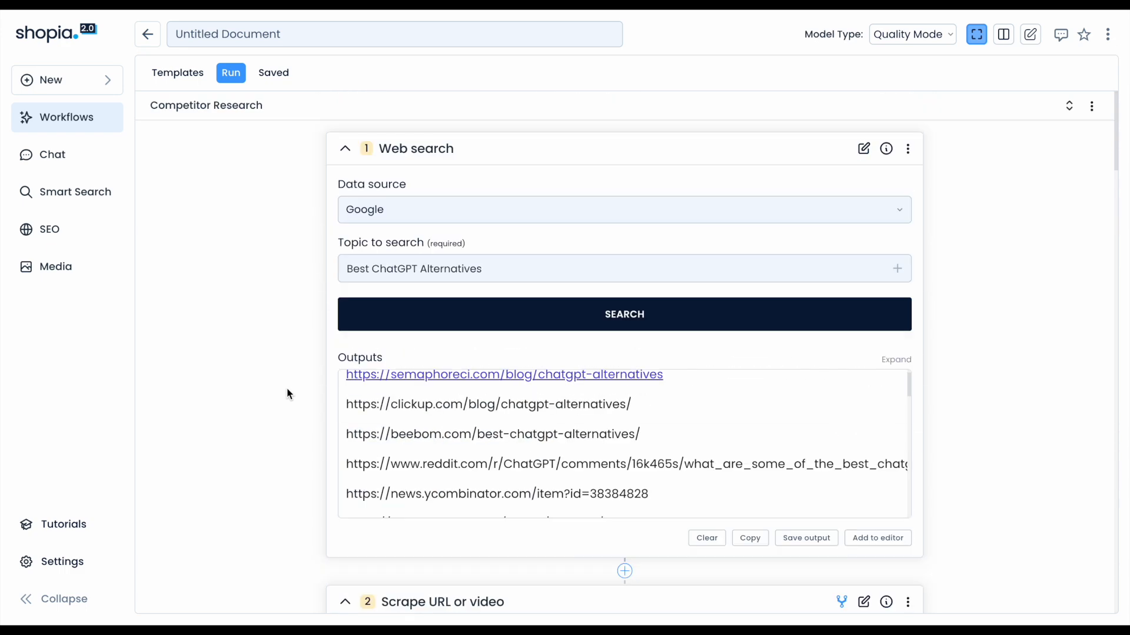
scroll(287, 393, "down", 10)
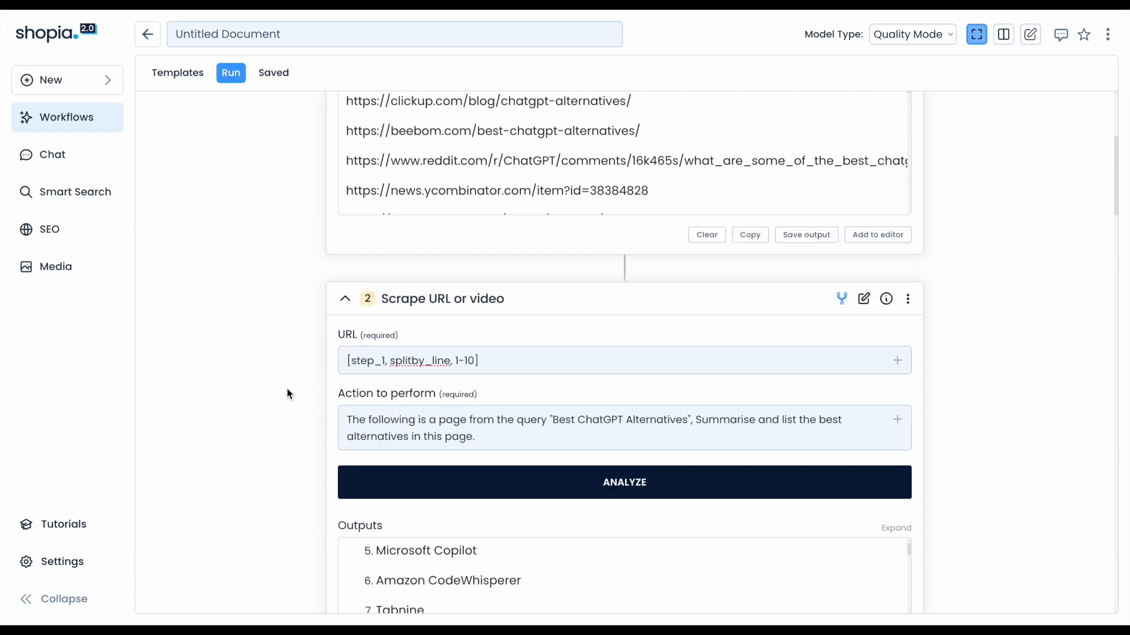